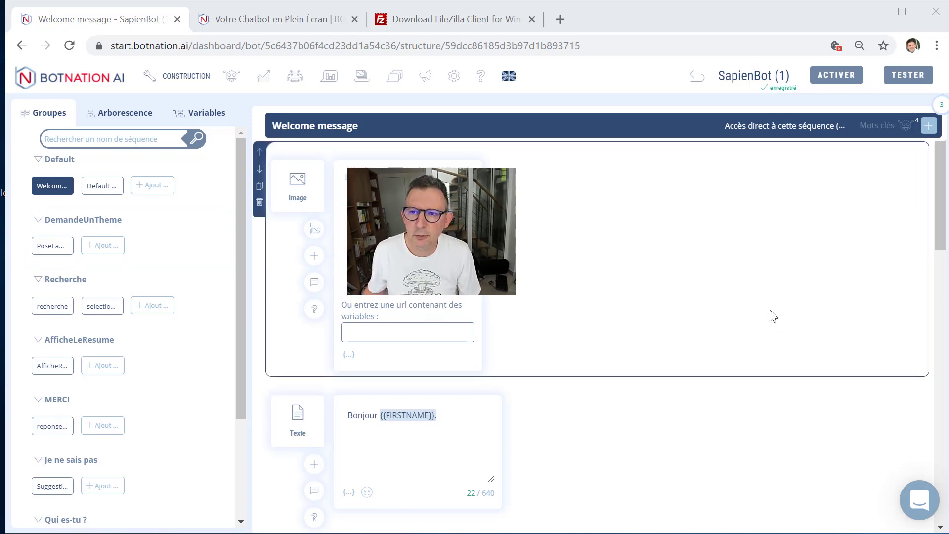
click(835, 79)
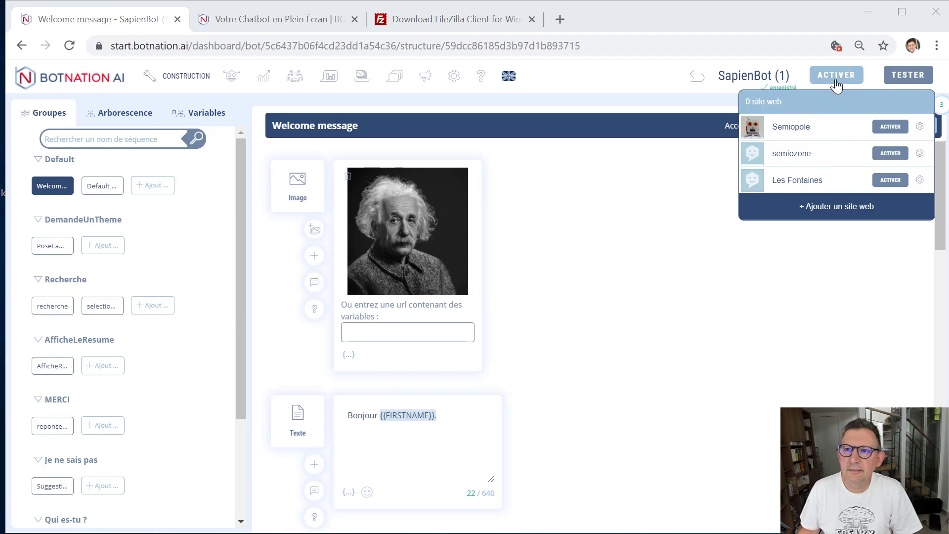
click(835, 207)
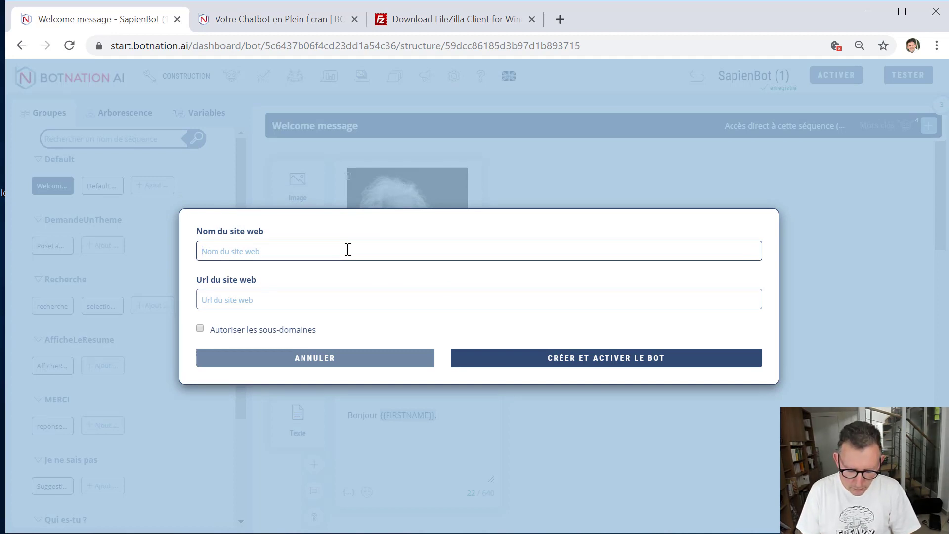
text(Brainie)
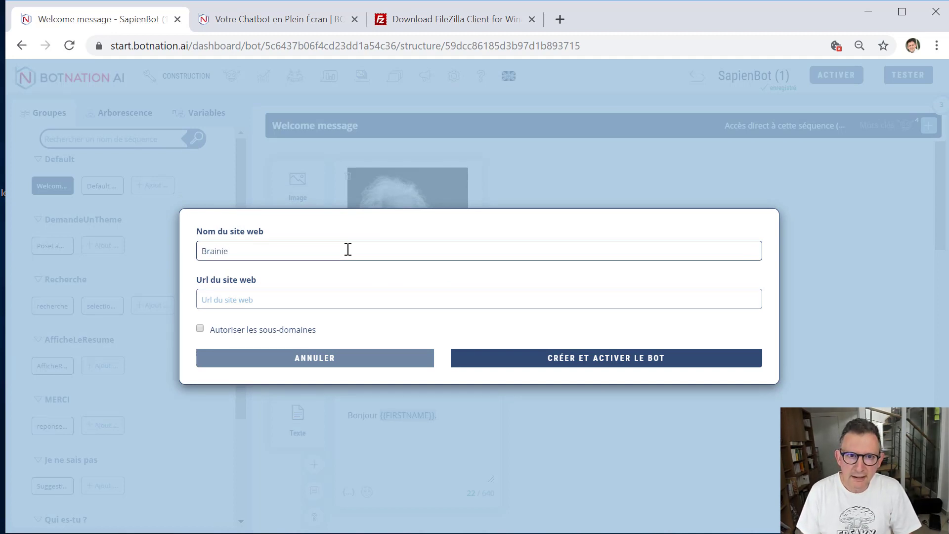
click(240, 302)
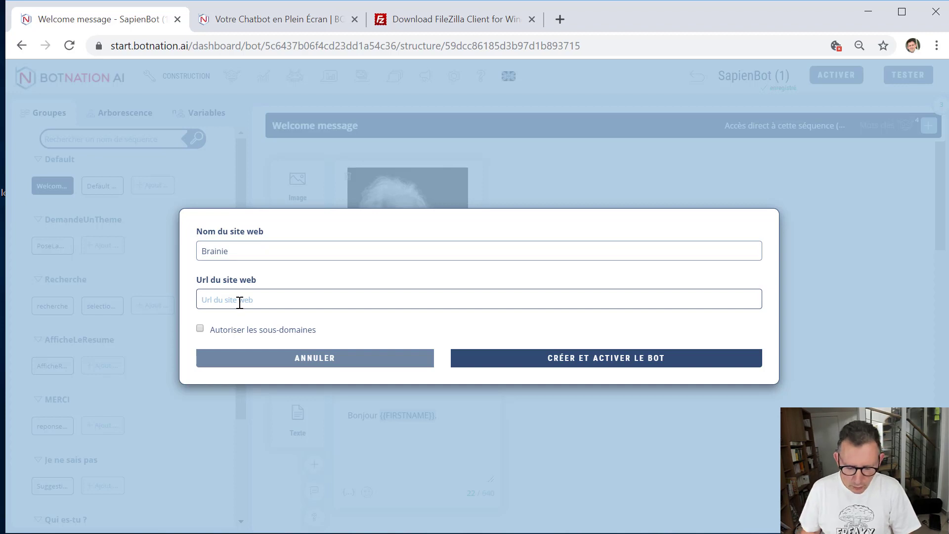
text(https)
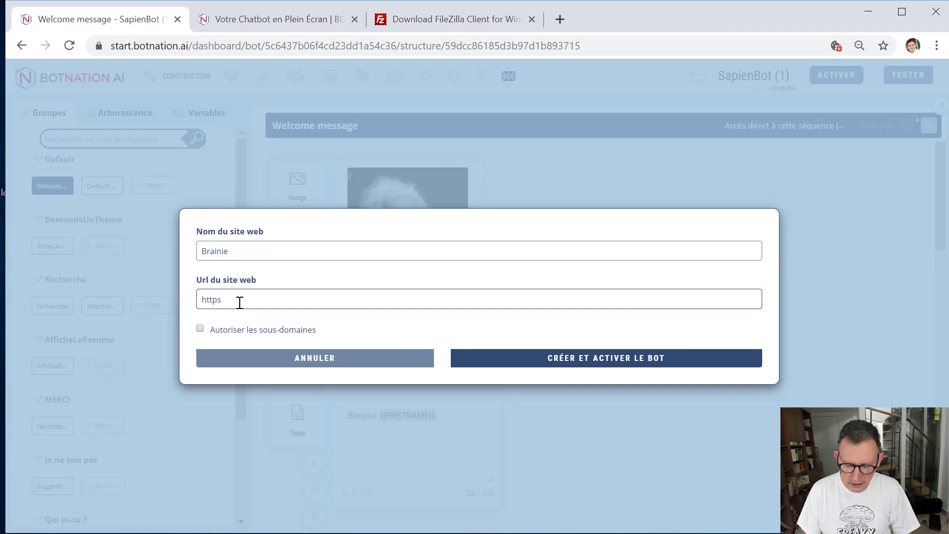
text(://)
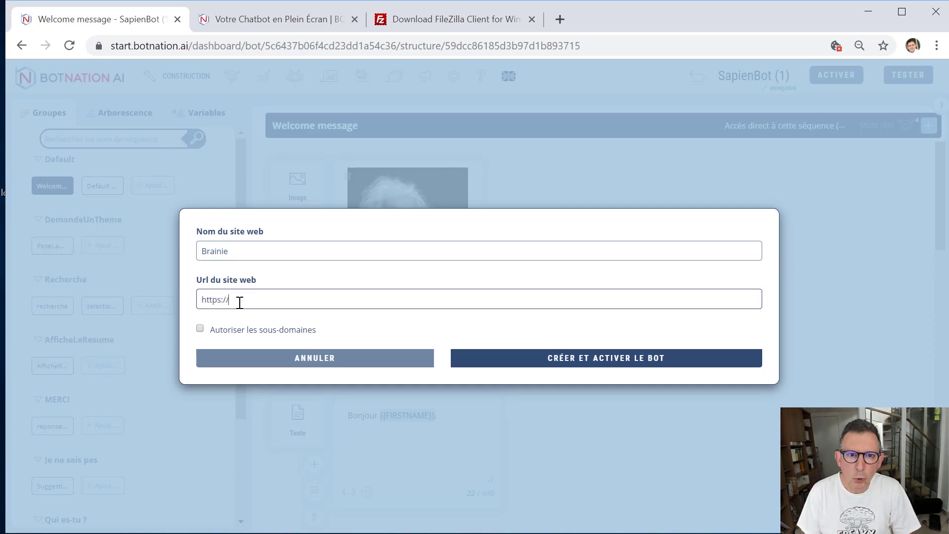
text(brainie)
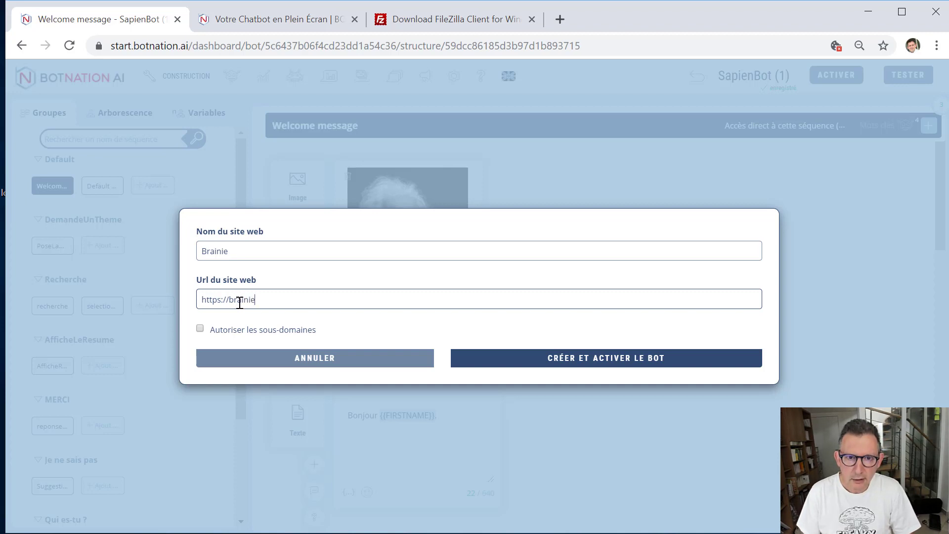
text(.diol)
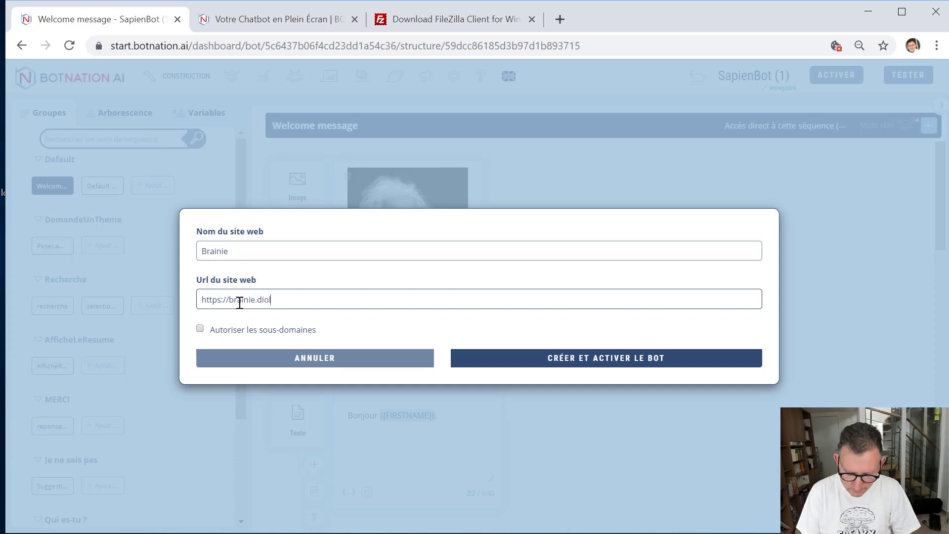
text(ag.ai)
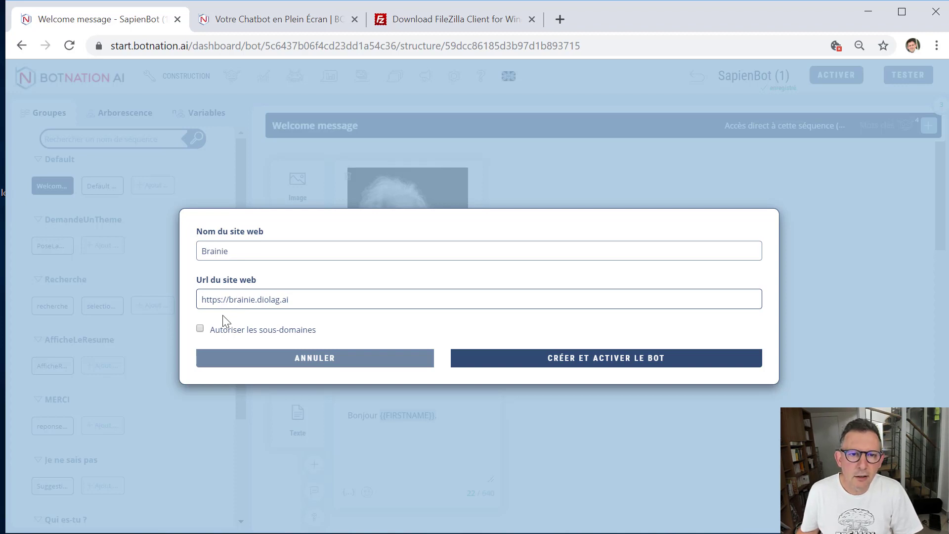
Step: Allow sub-domains, create the website with the bot activated, and close the integration details after viewing the embed code
click(281, 330)
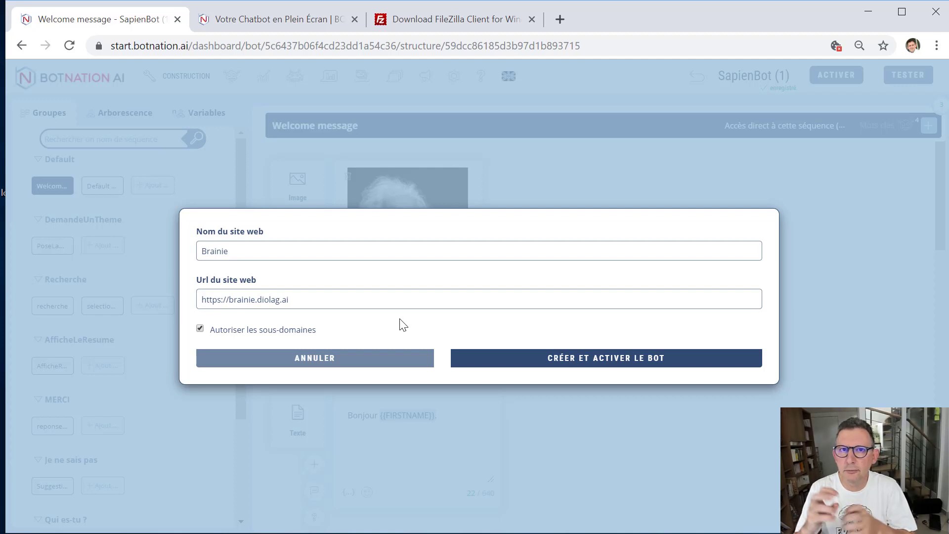
click(564, 365)
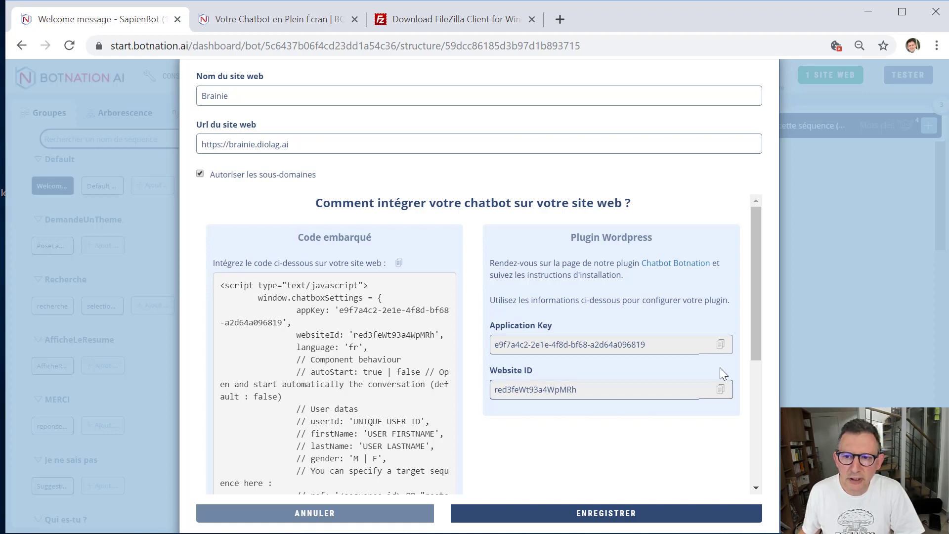
drag(756, 326, 755, 452)
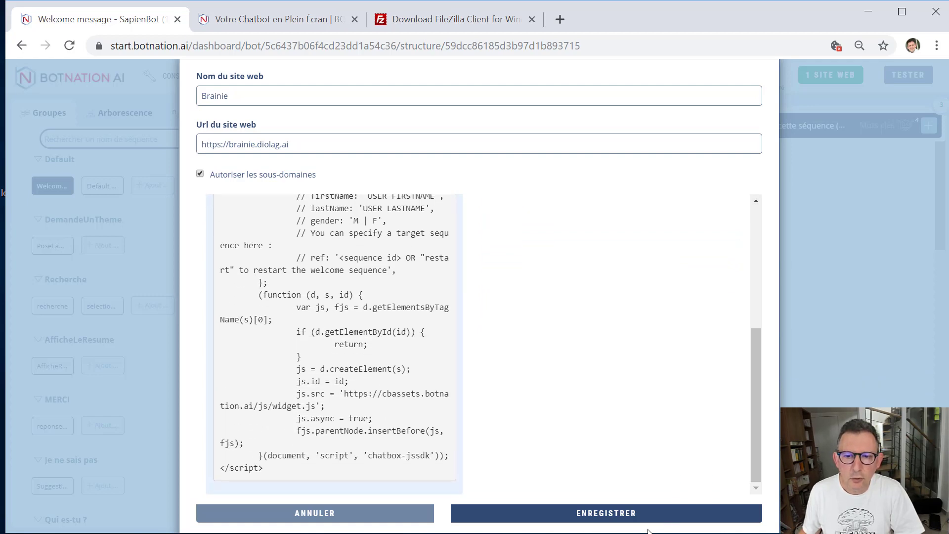
click(378, 514)
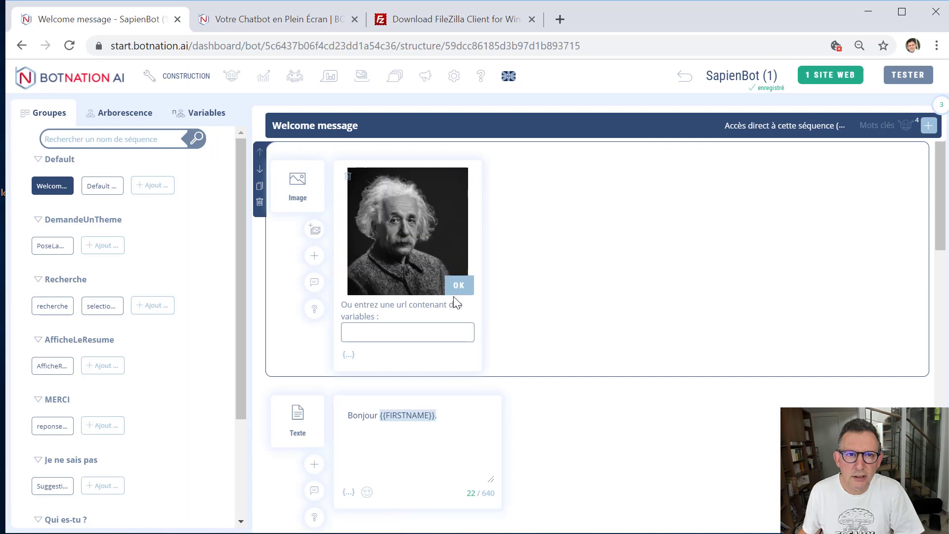
Step: In the chatbot settings, shorten the conversation window's description to "Il apprend Wikipedia pendant ses week-end"
click(455, 78)
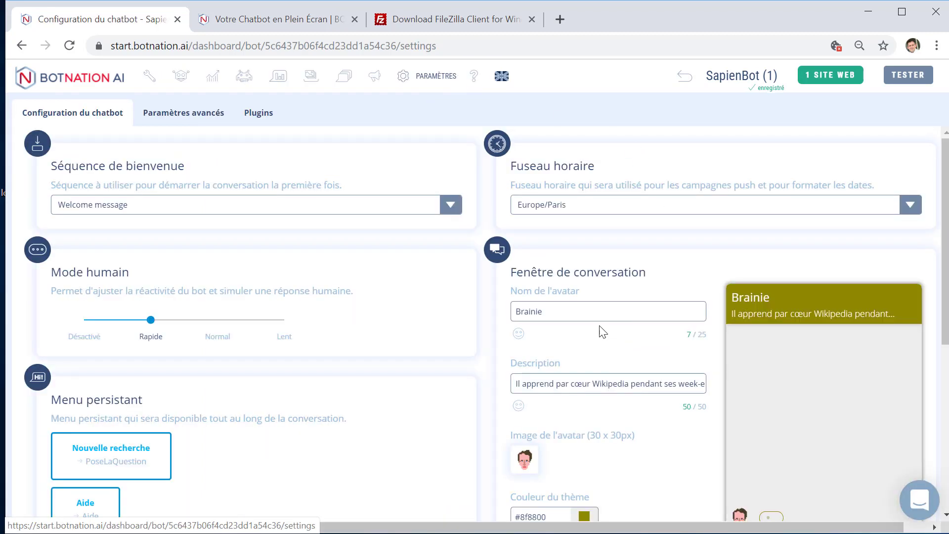
scroll(598, 292, down, 2)
scroll(604, 292, down, 2)
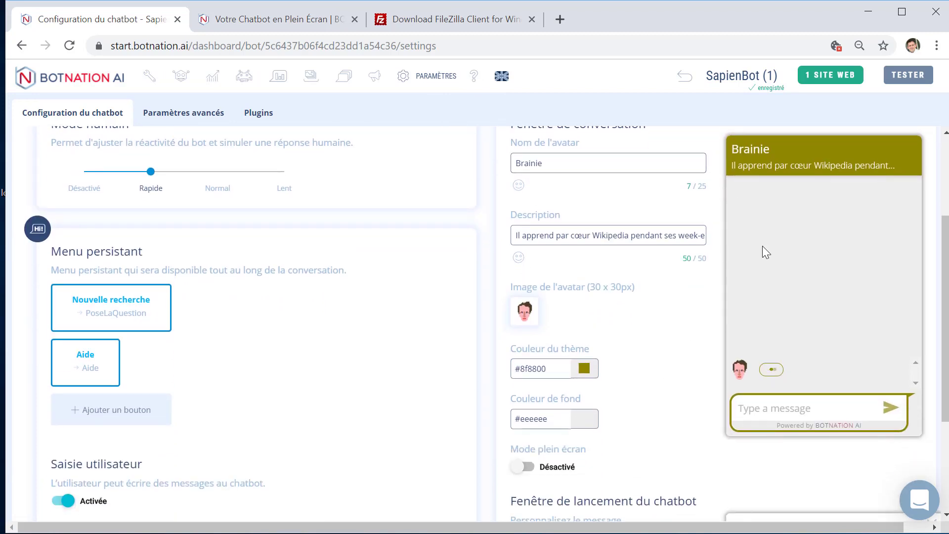
click(549, 163)
click(582, 235)
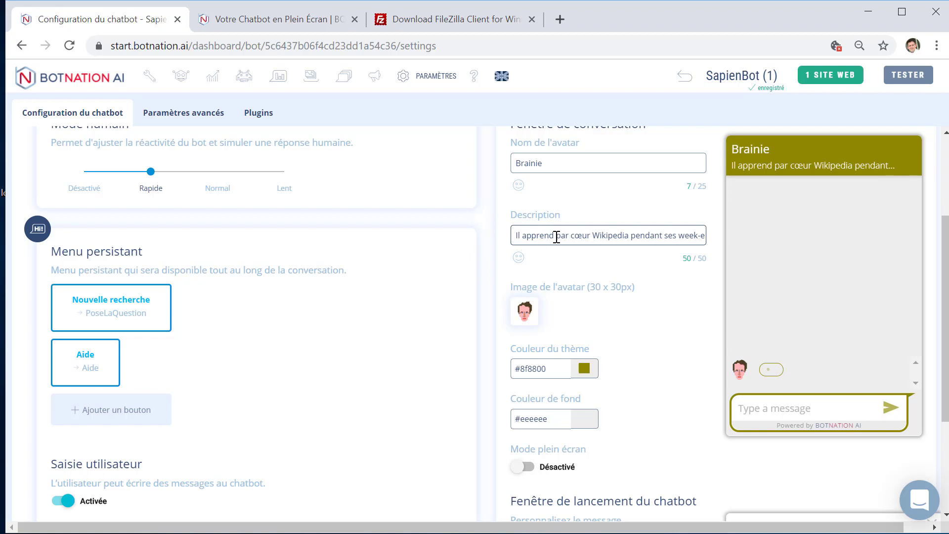
drag(595, 236, 558, 238)
key(BackSpace)
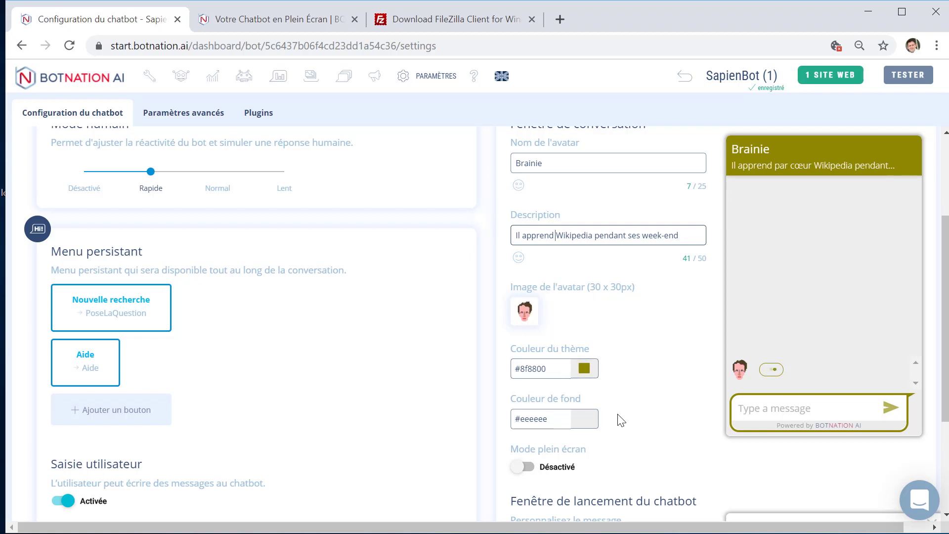
Step: Examine the theme colour options of the conversation window
scroll(627, 419, up, 1)
scroll(635, 421, down, 1)
click(585, 368)
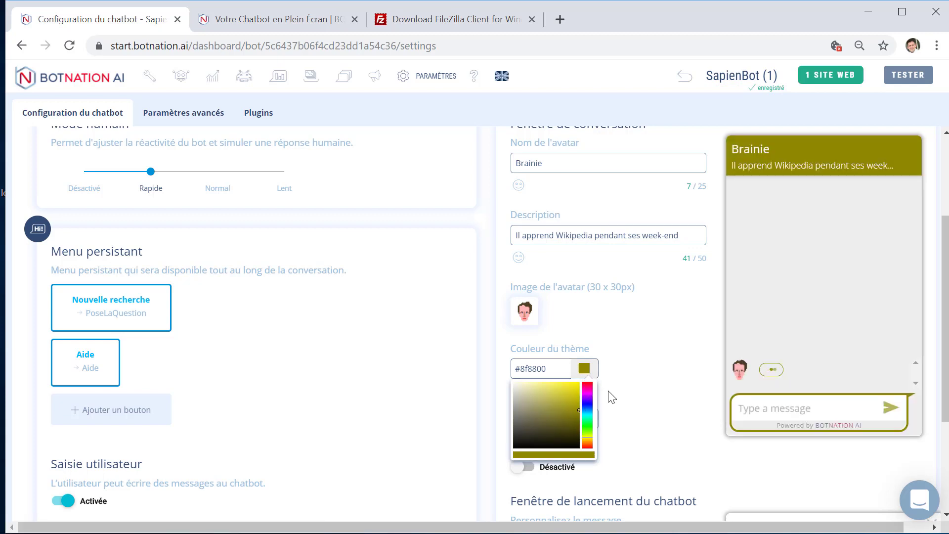
click(658, 340)
click(519, 368)
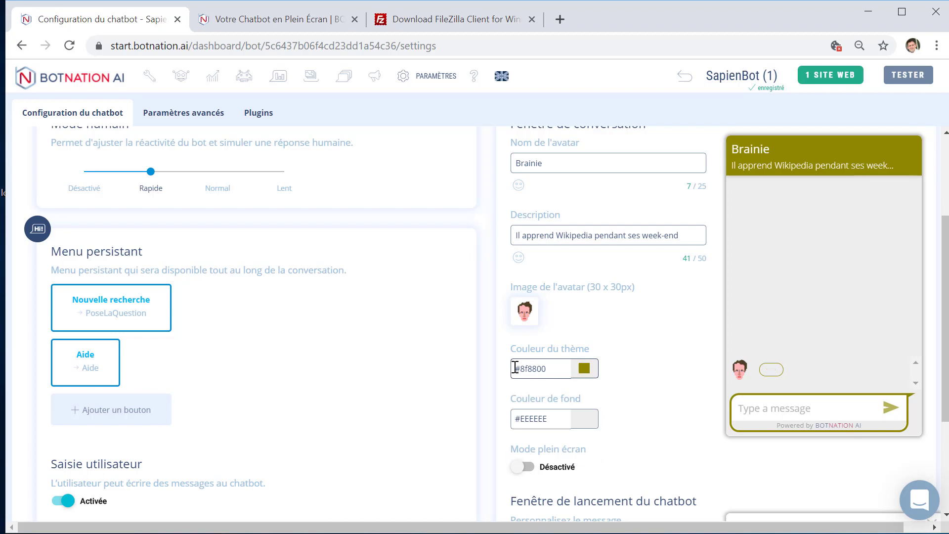
Step: Enable full-screen mode for the conversation window, preview the bot in a test page and close that page
scroll(692, 435, down, 3)
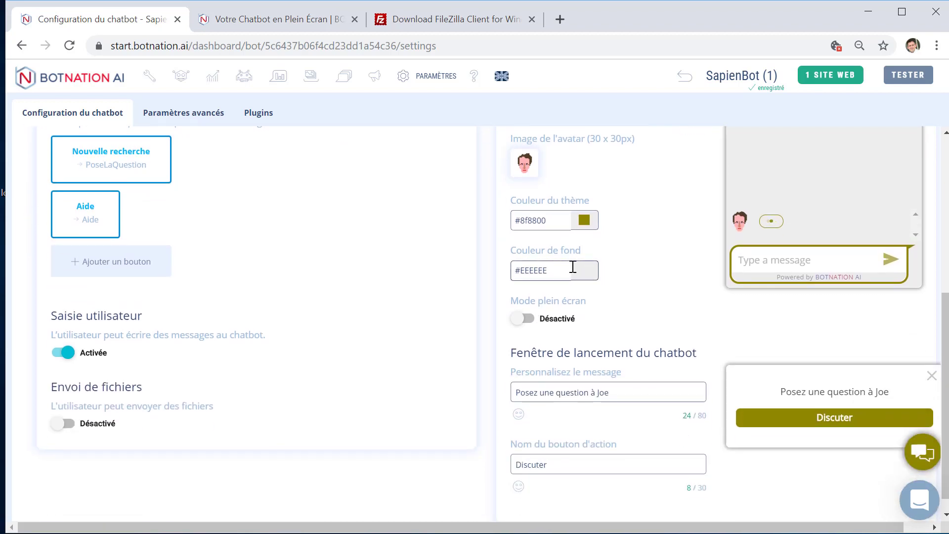
click(529, 320)
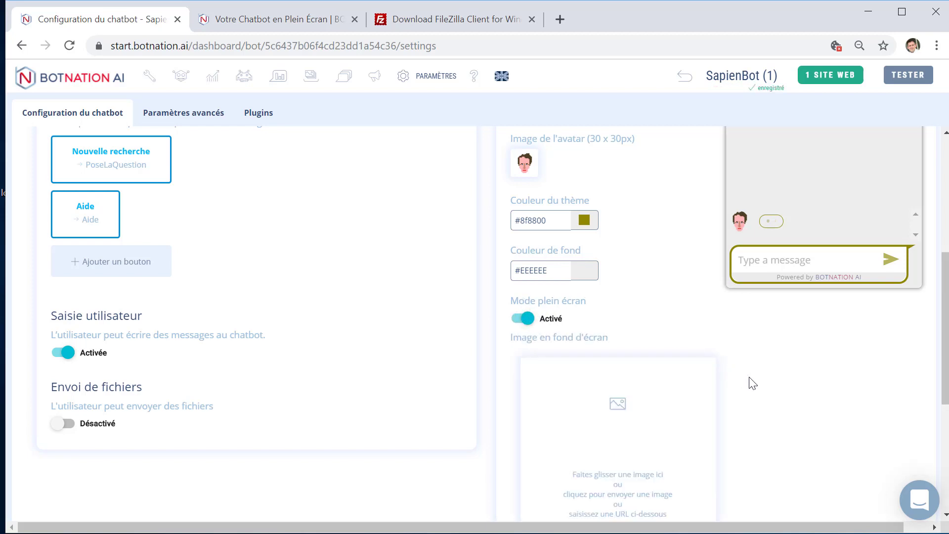
scroll(750, 384, down, 3)
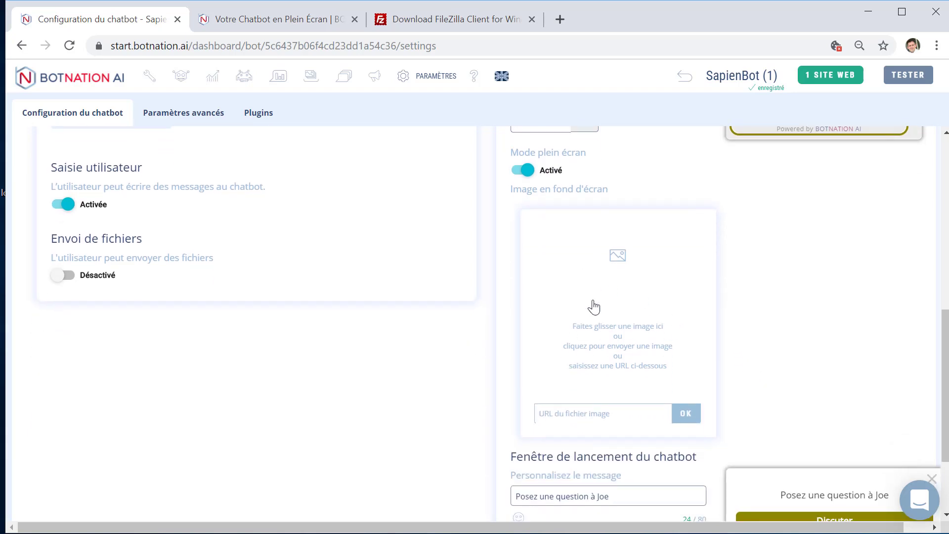
scroll(667, 324, up, 5)
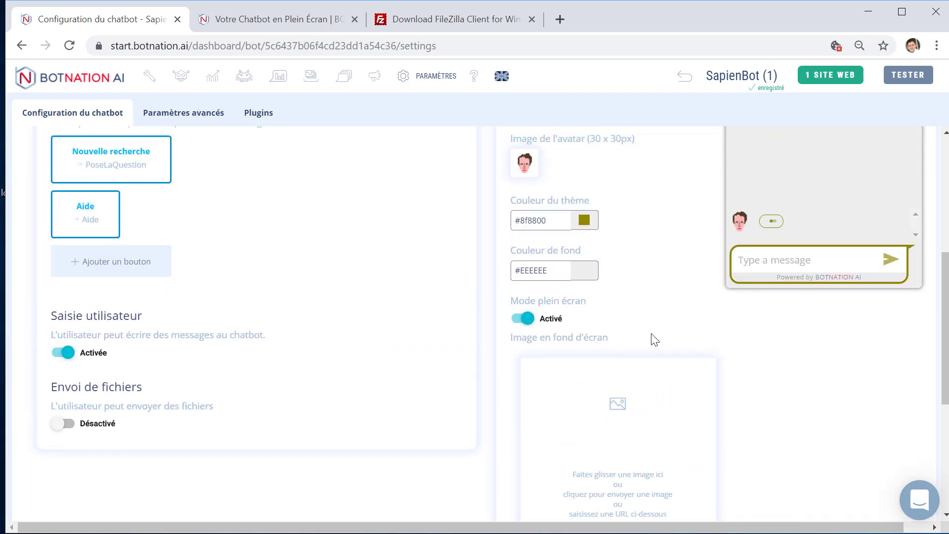
scroll(650, 338, down, 7)
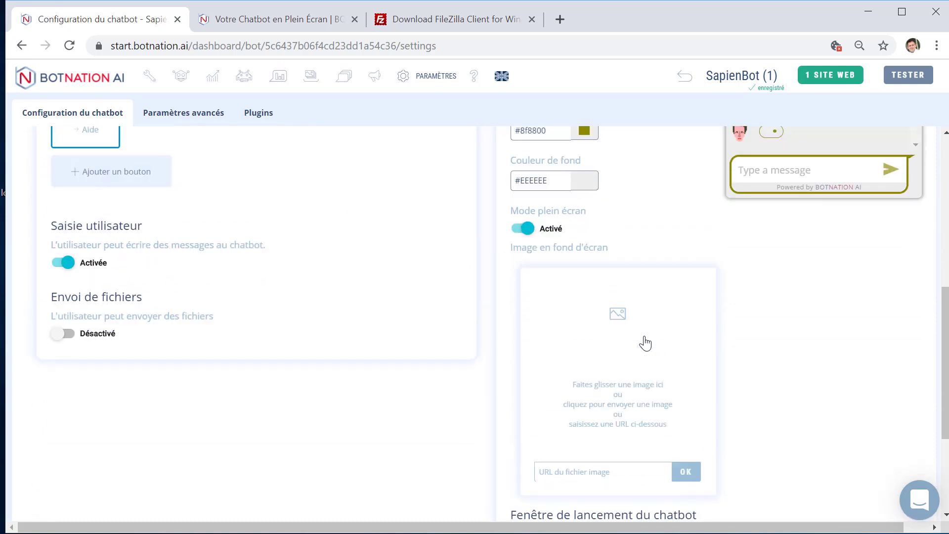
scroll(646, 333, up, 8)
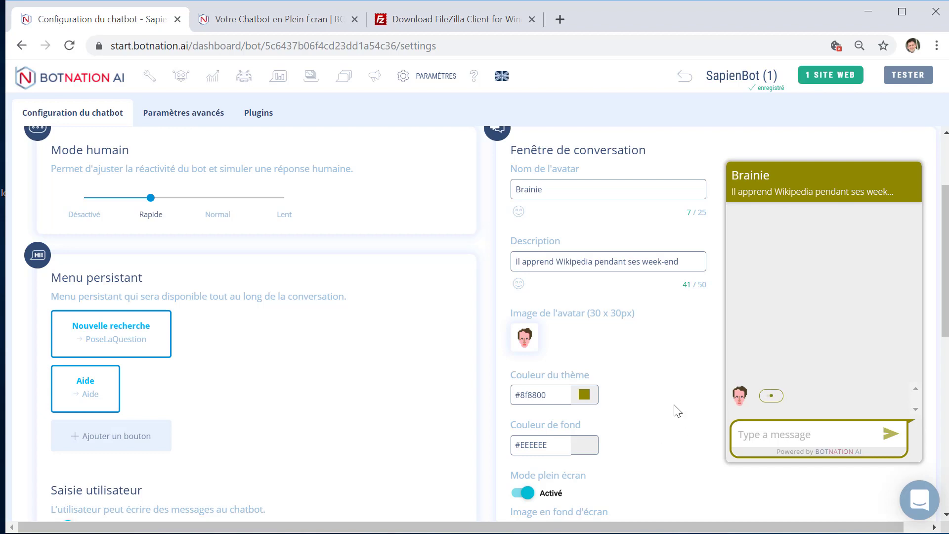
click(897, 79)
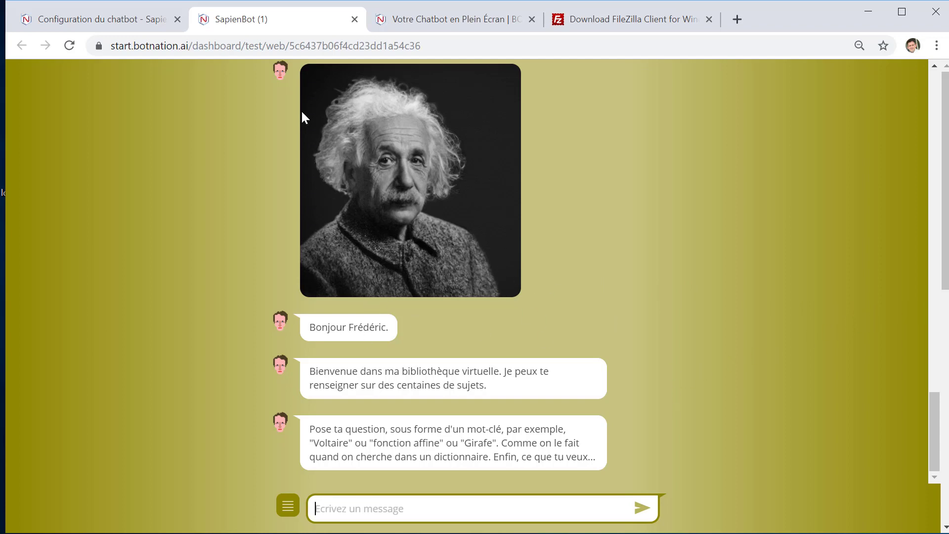
click(354, 19)
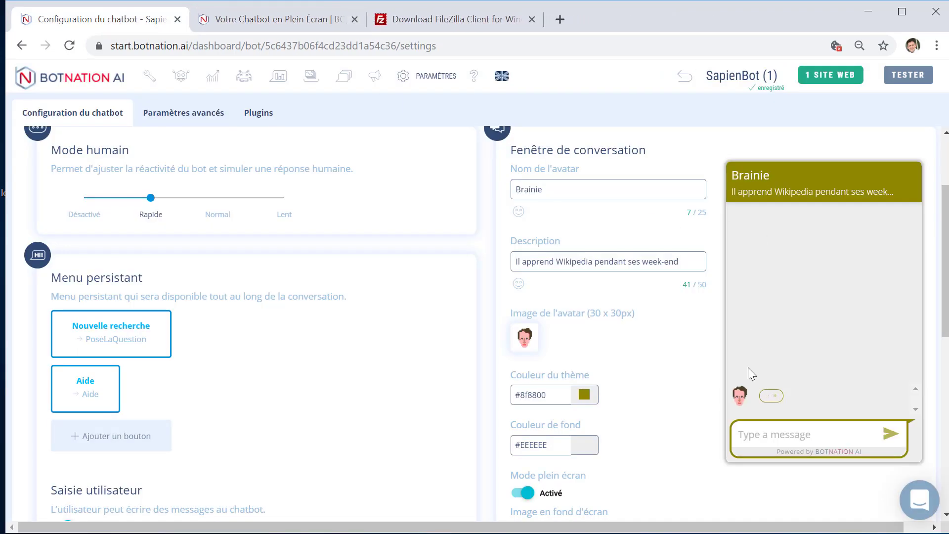
Step: Upload encyclopedie.jpg from the desktop folder as the full-screen mode's background image
scroll(812, 394, up, 2)
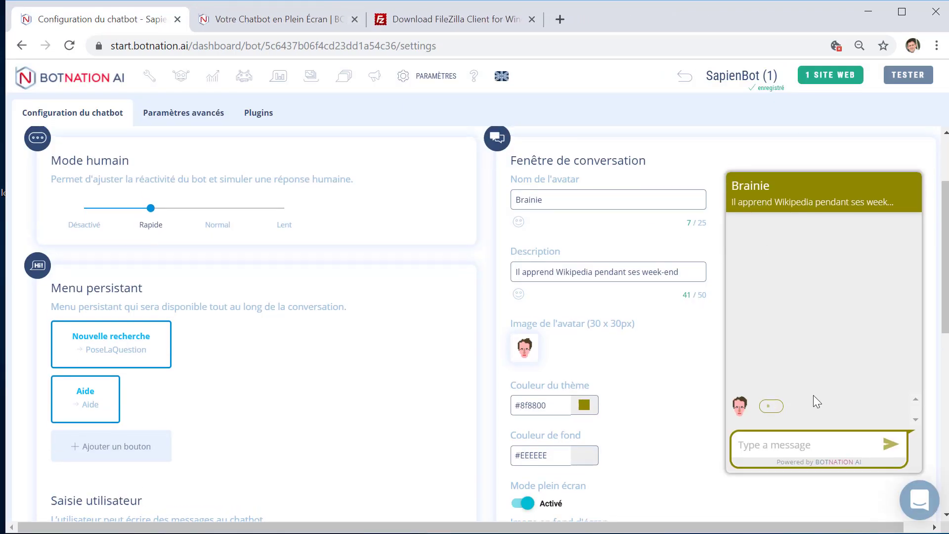
scroll(812, 394, down, 3)
scroll(805, 395, down, 5)
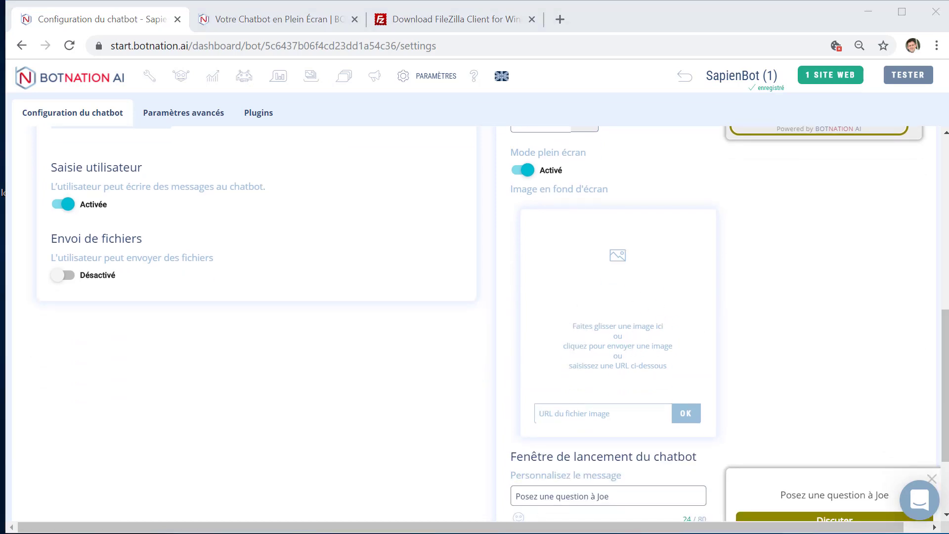
drag(764, 331, 947, 430)
click(618, 350)
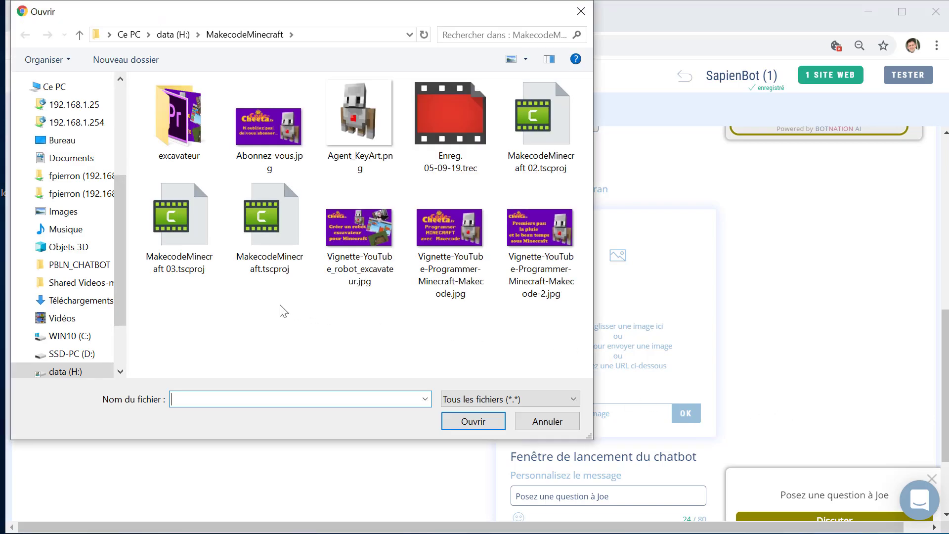
click(64, 143)
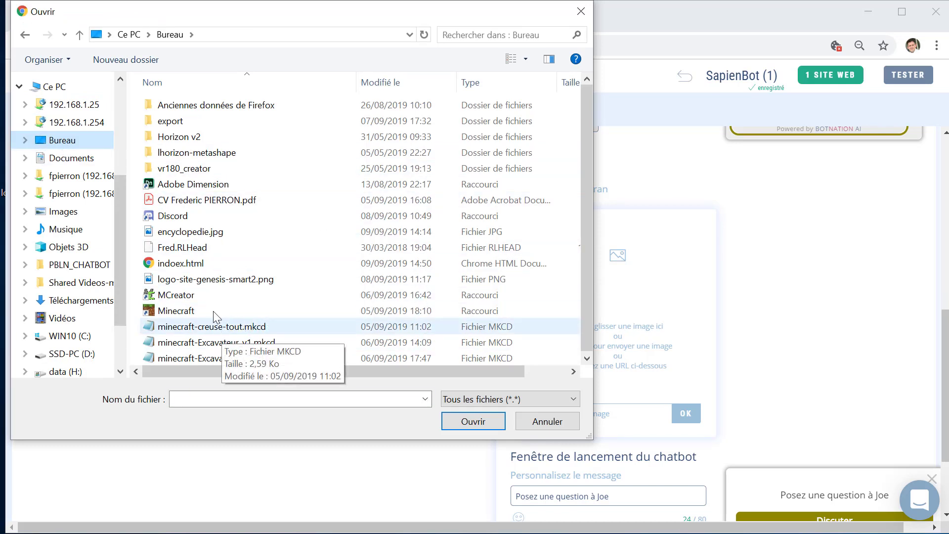
click(198, 232)
click(464, 422)
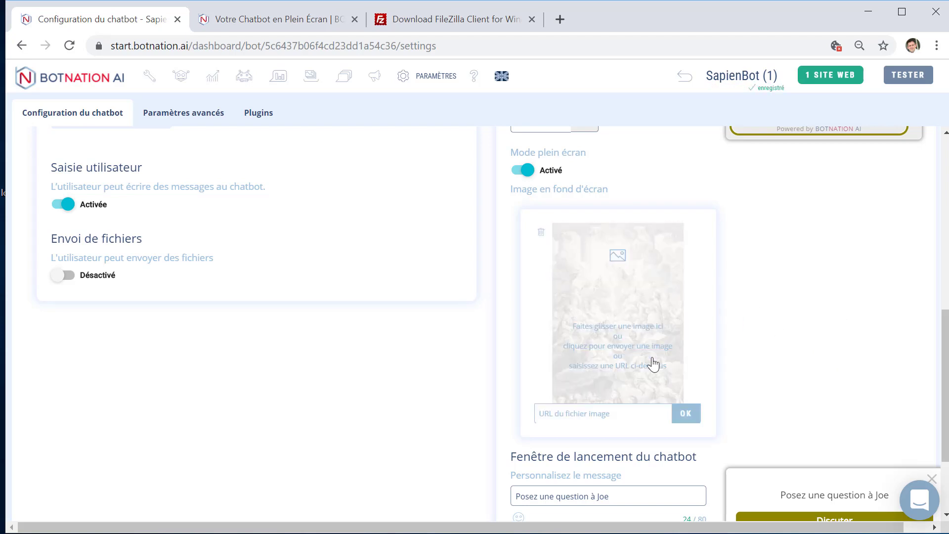
Step: Preview the bot with its background image in a test page, and return to the settings of the chatbot's launch window
click(908, 76)
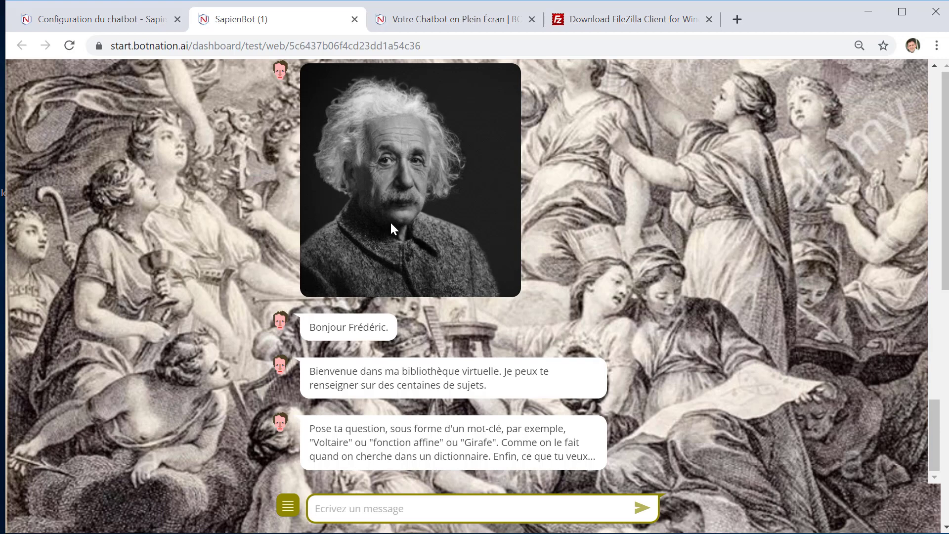
click(137, 27)
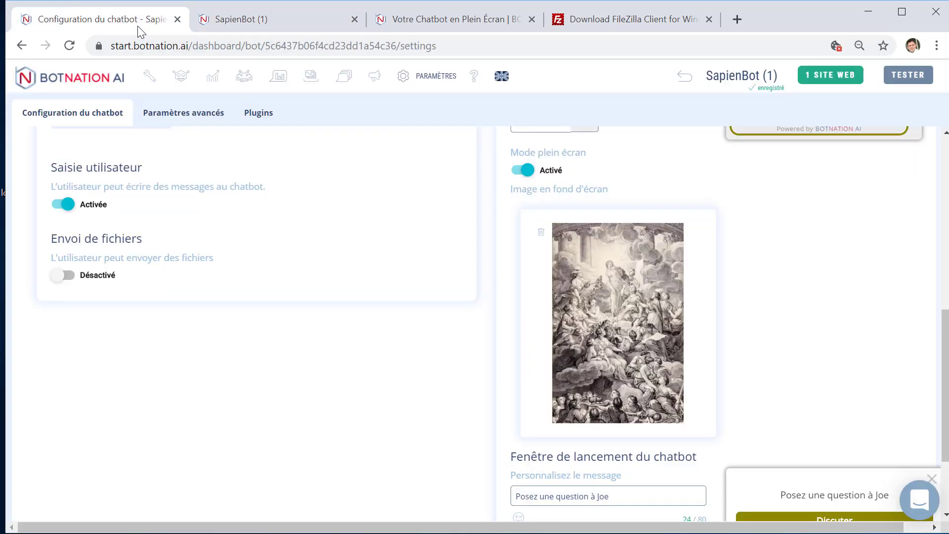
scroll(608, 395, down, 5)
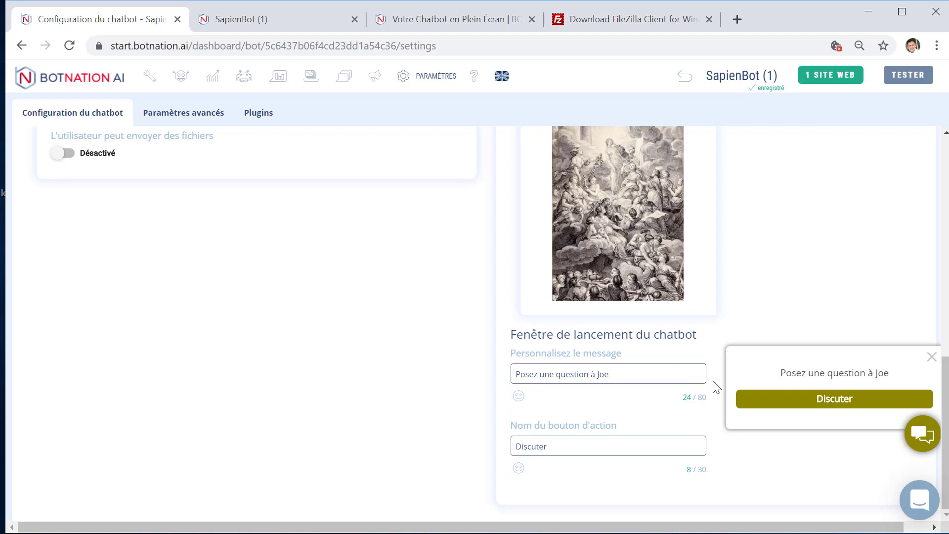
Step: Change the launch window's message to "Posez une question à Brainie" and review the chatbot configuration settings
double_click(605, 374)
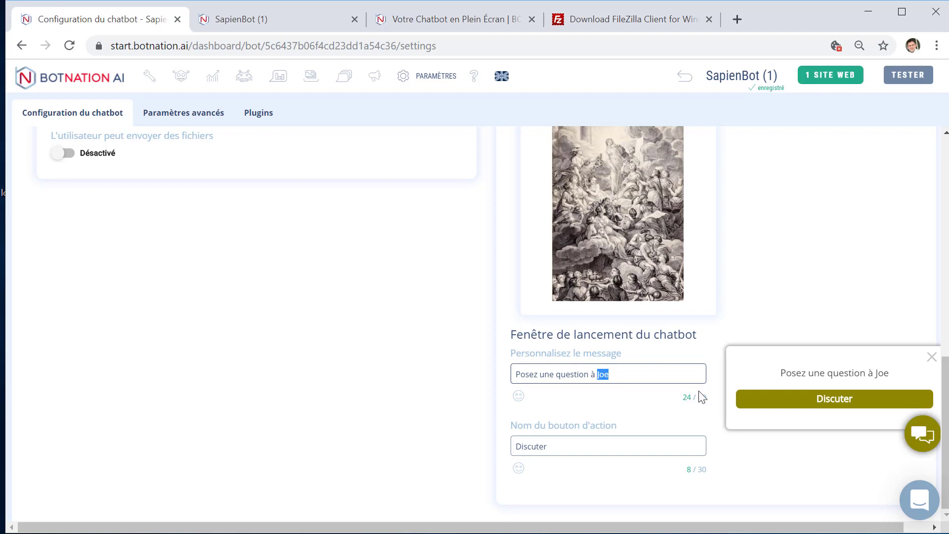
key(BackSpace)
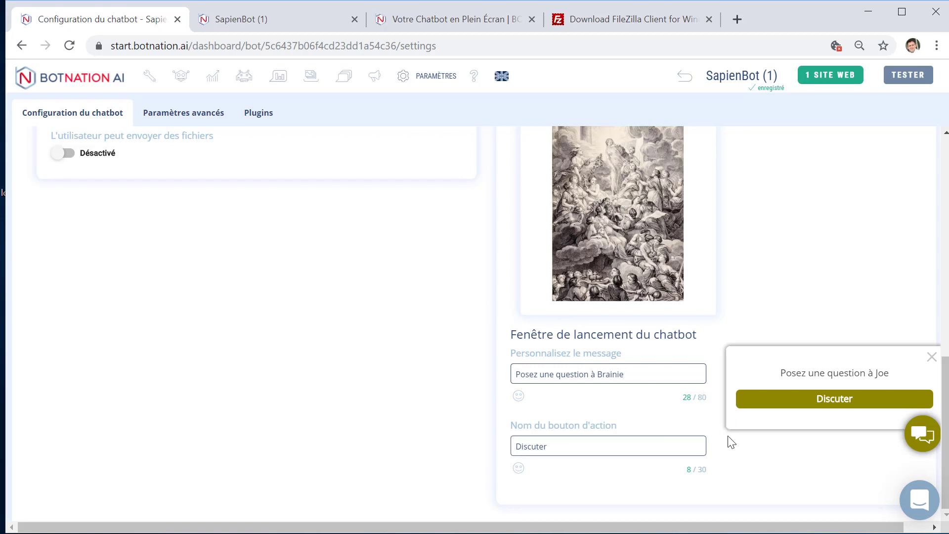
scroll(600, 451, up, 10)
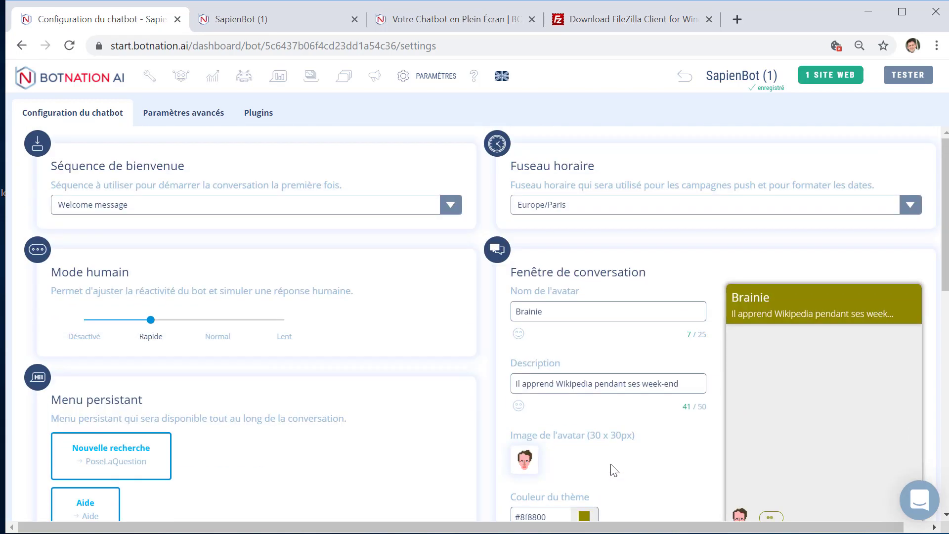
scroll(615, 465, down, 10)
scroll(616, 449, up, 10)
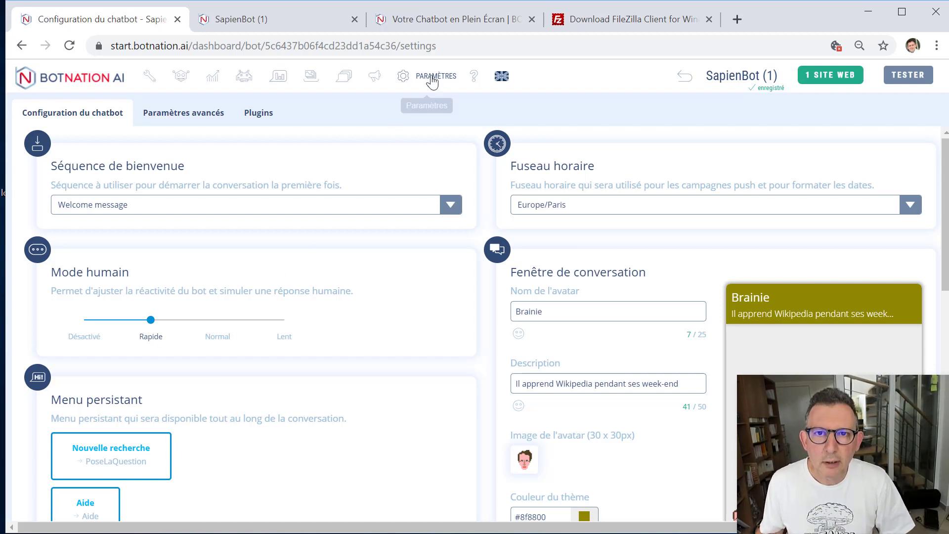
Step: Open the chatbot's promotion page, display the website embed code for Brainie and close it
click(374, 82)
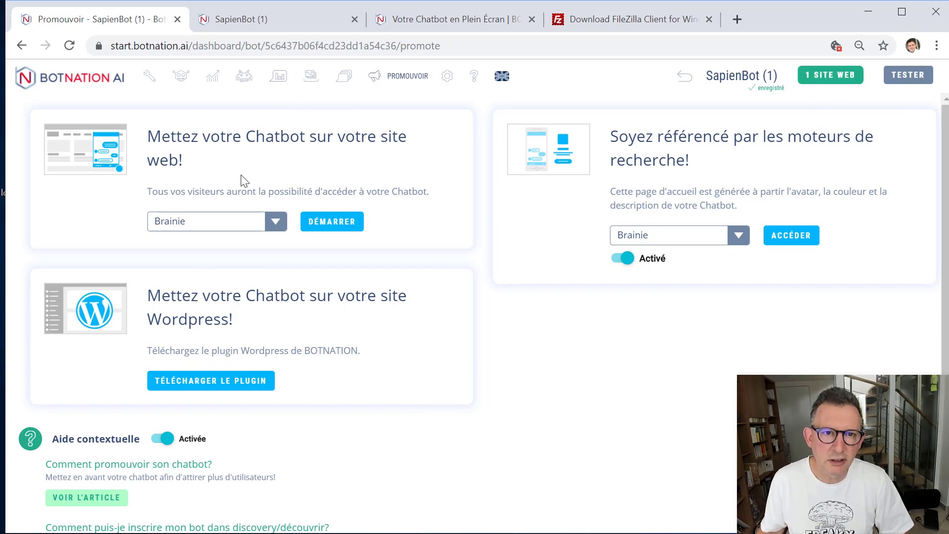
click(332, 223)
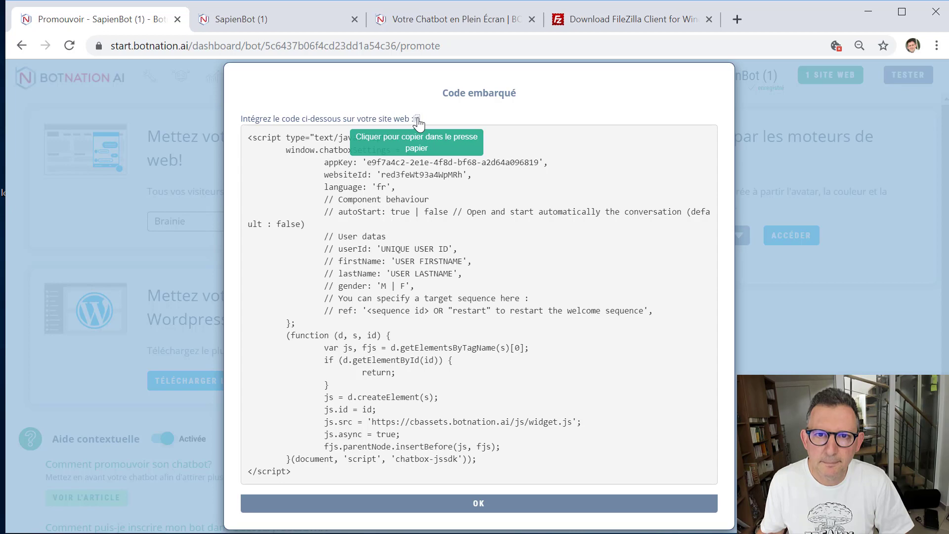
click(514, 506)
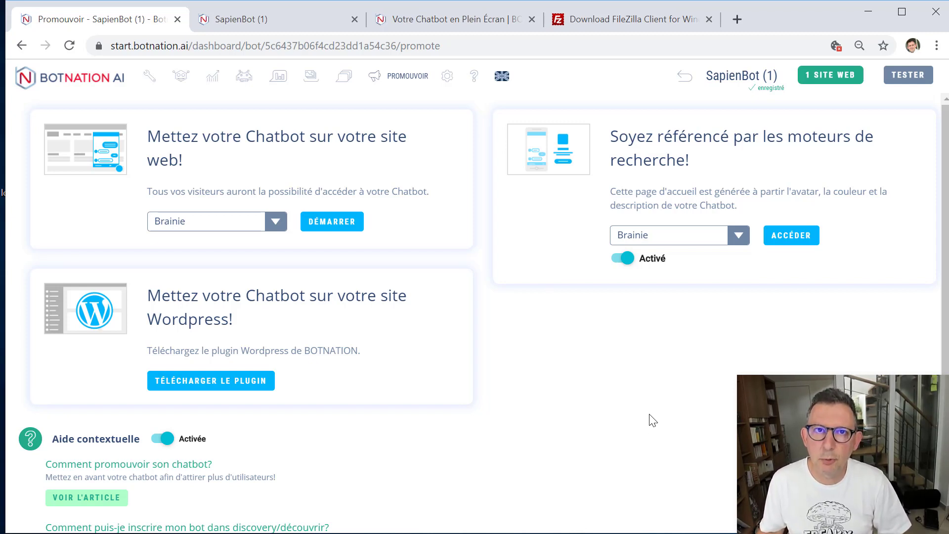
Step: Read the help article "Votre Chatbot en Plein Écran" down to the viewport example and highlight its meta tag code
click(274, 20)
click(433, 22)
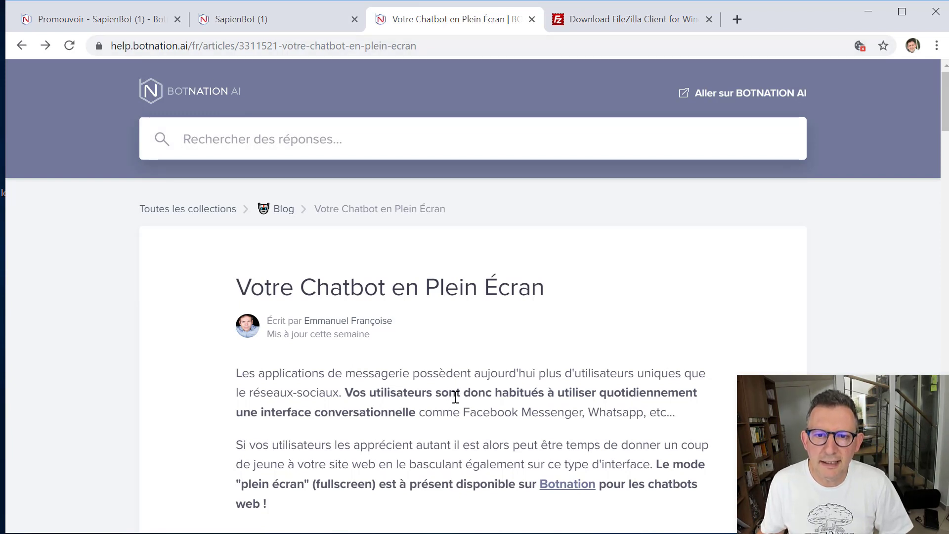
scroll(455, 395, down, 10)
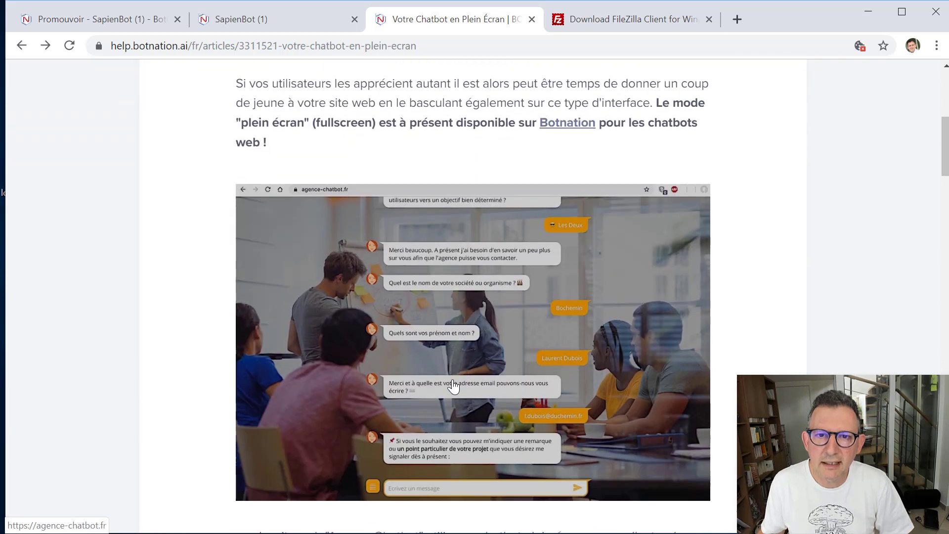
scroll(454, 378, down, 12)
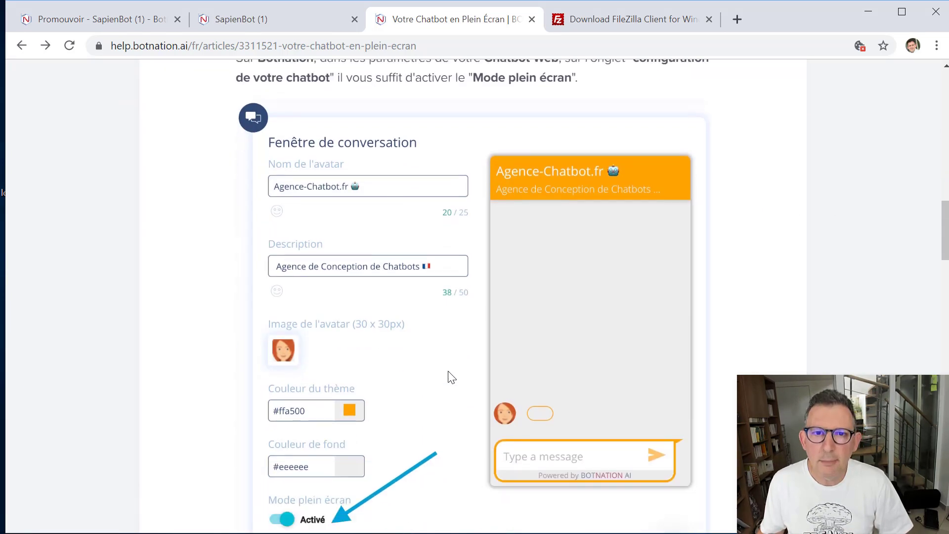
scroll(452, 374, down, 6)
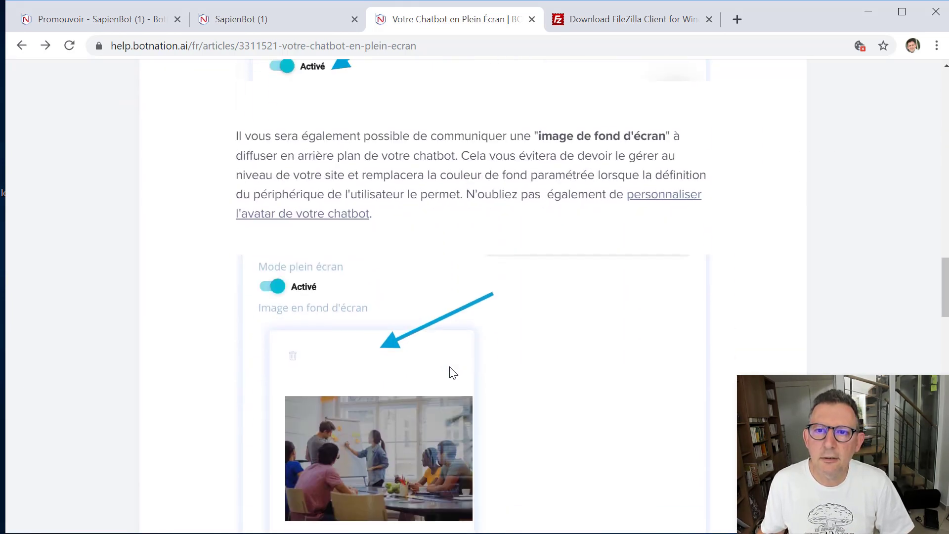
scroll(453, 368, down, 6)
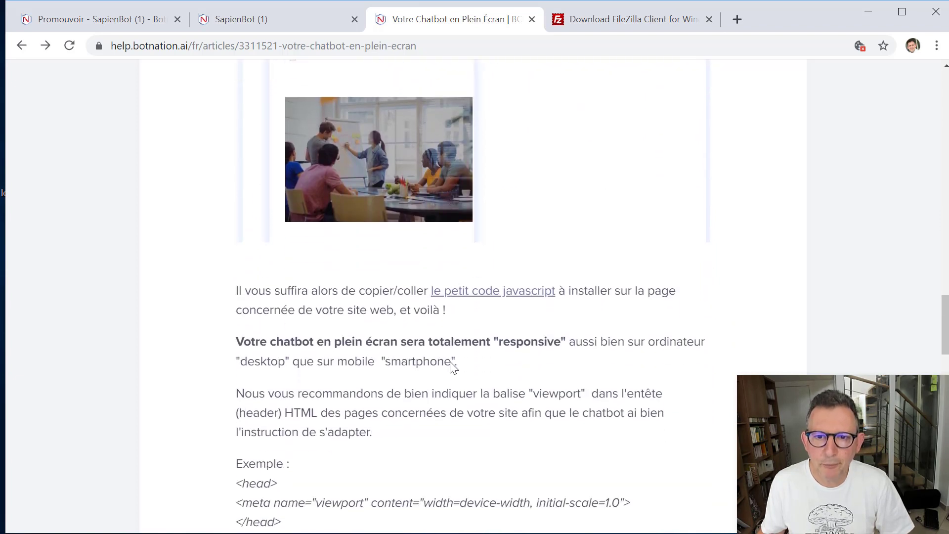
scroll(452, 361, down, 5)
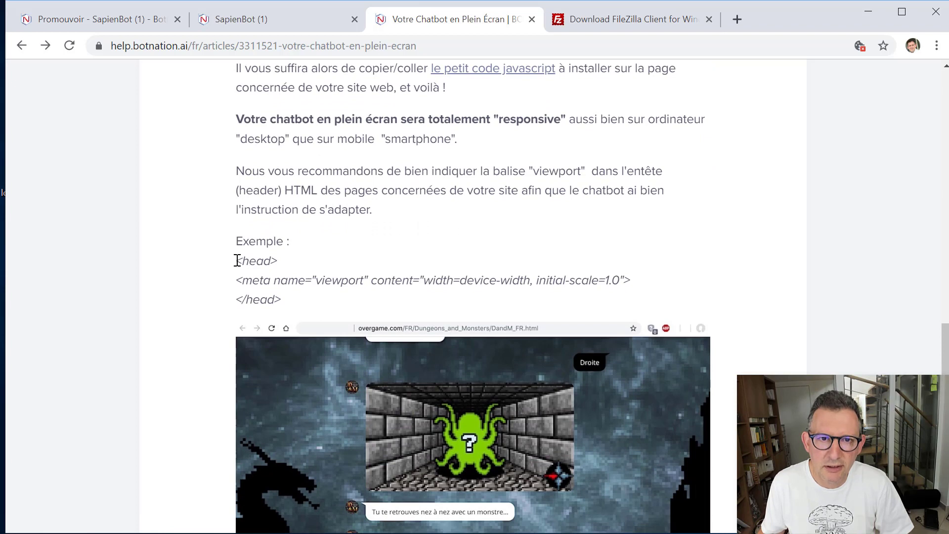
drag(237, 261, 291, 303)
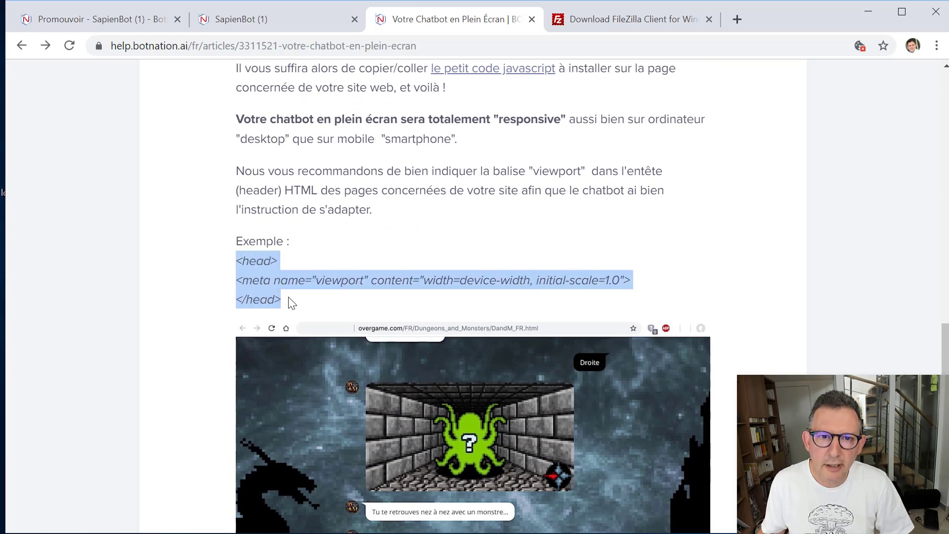
click(233, 278)
drag(236, 280, 643, 294)
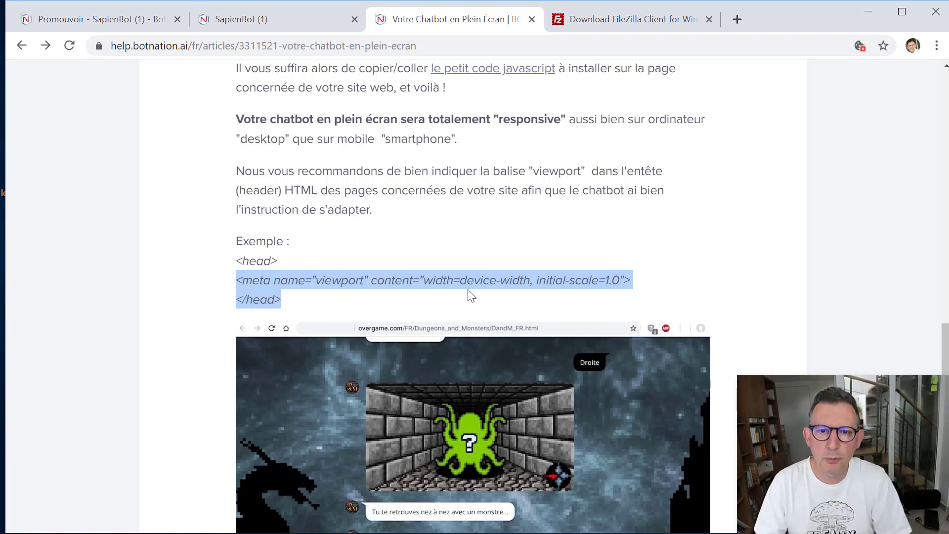
Step: Review the full-screen chatbot article from its end back to the start and on to the JavaScript code link
scroll(405, 344, up, 2)
scroll(405, 337, down, 12)
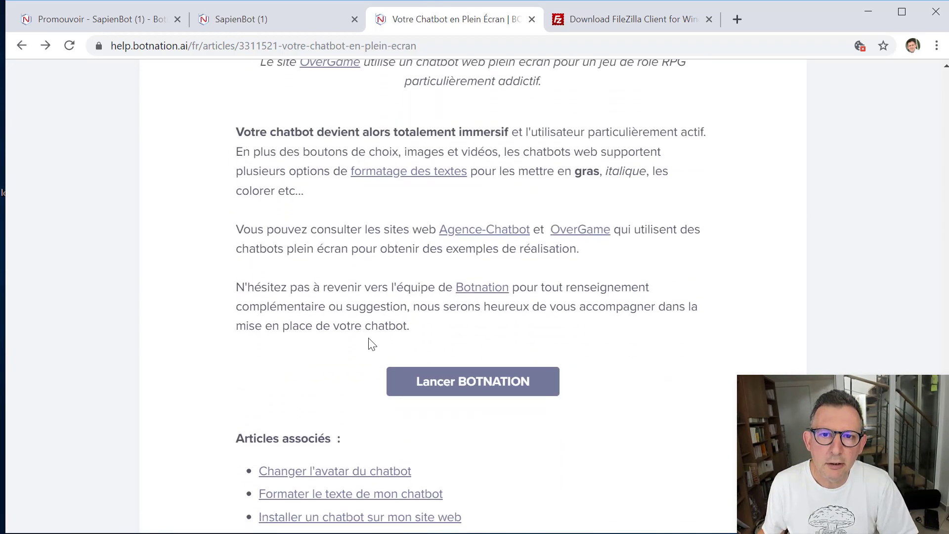
scroll(373, 341, up, 15)
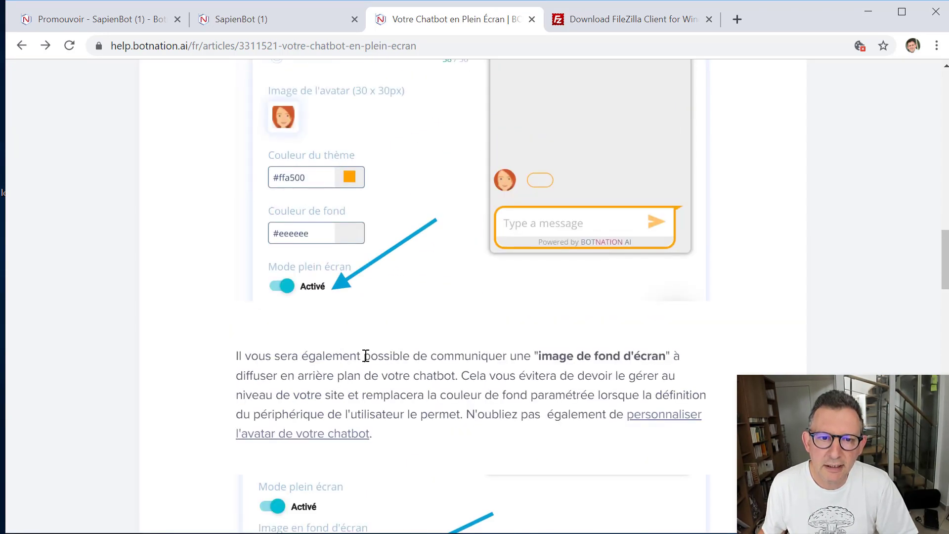
scroll(366, 360, up, 18)
scroll(368, 358, up, 6)
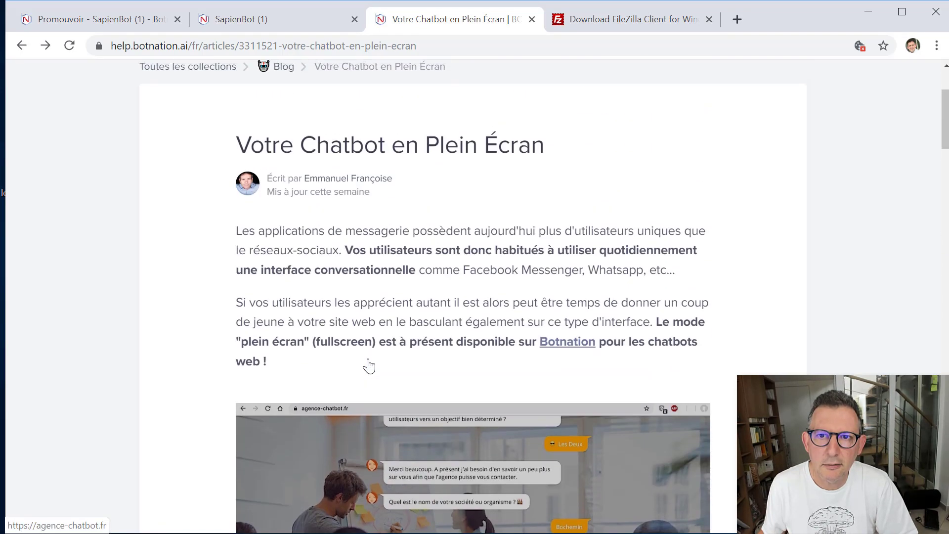
scroll(247, 361, down, 7)
scroll(231, 365, down, 8)
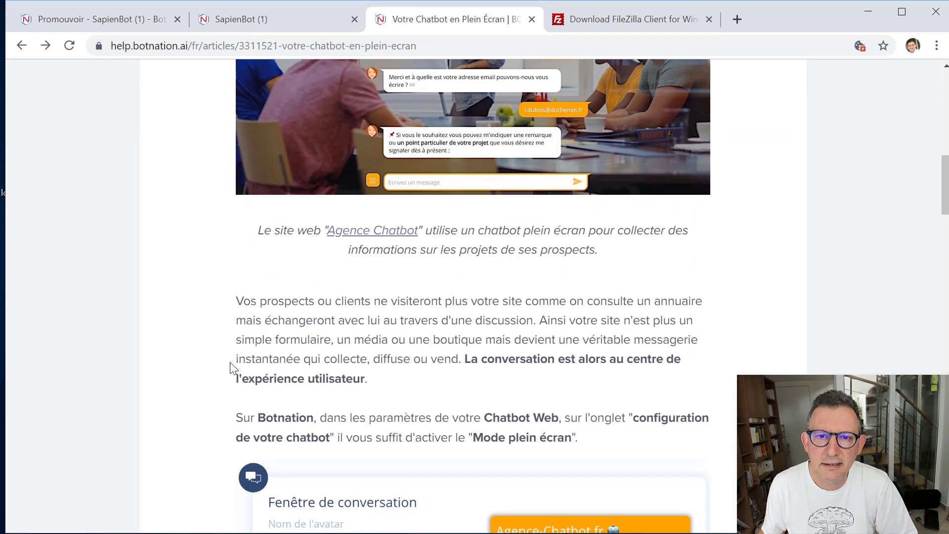
scroll(236, 361, down, 12)
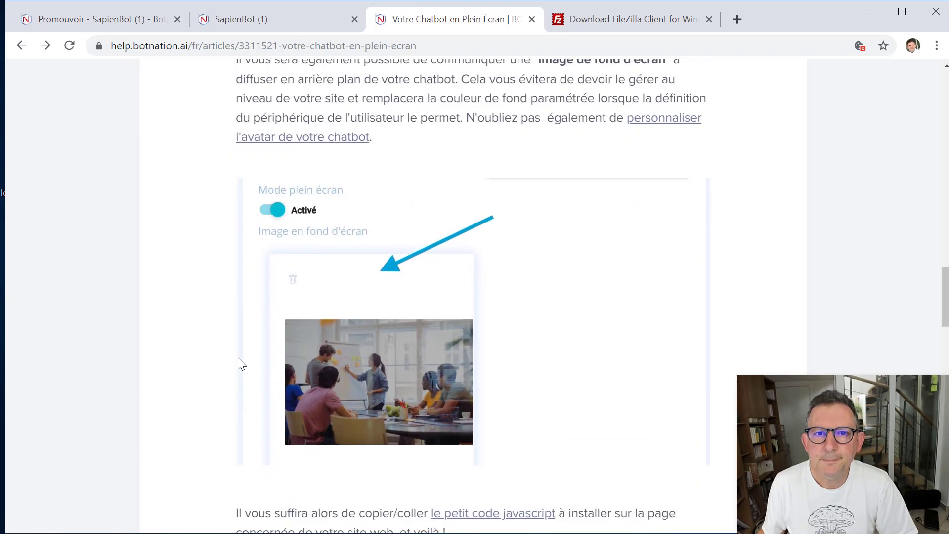
scroll(239, 359, down, 8)
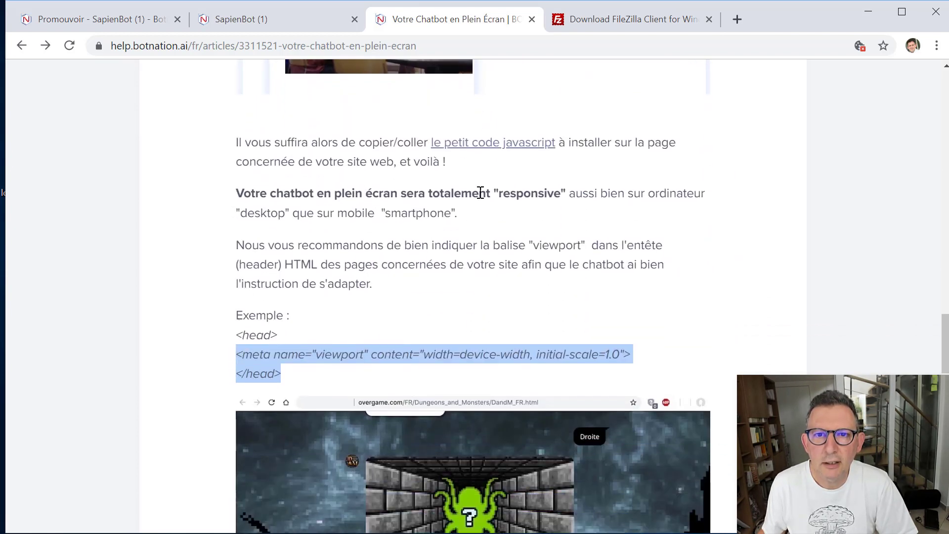
click(481, 192)
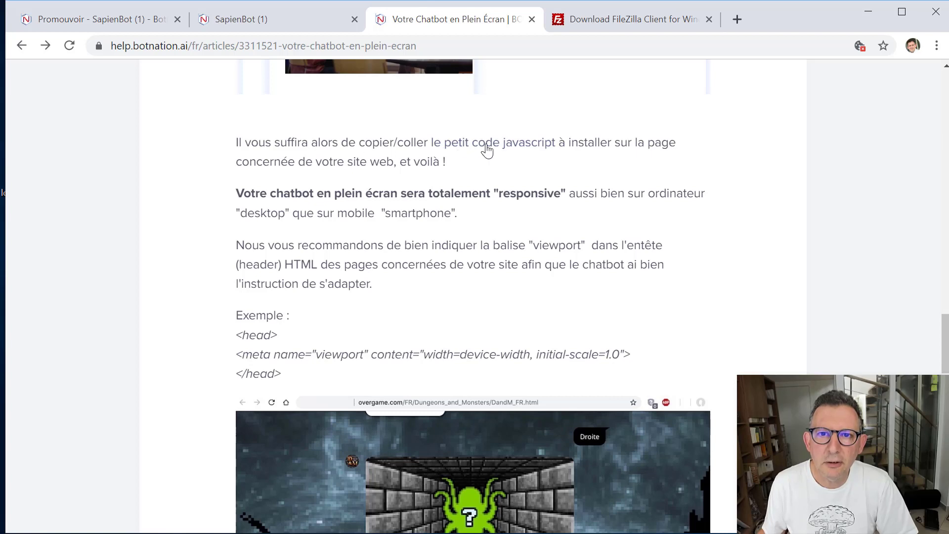
Step: Open the linked article on installing the chatbot on a website and skim its JavaScript integration section
click(539, 147)
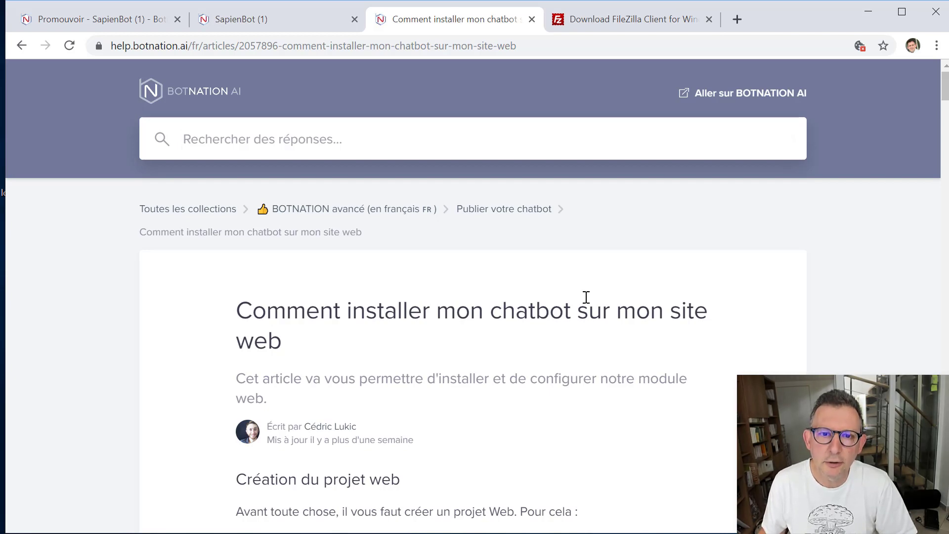
scroll(588, 297, down, 10)
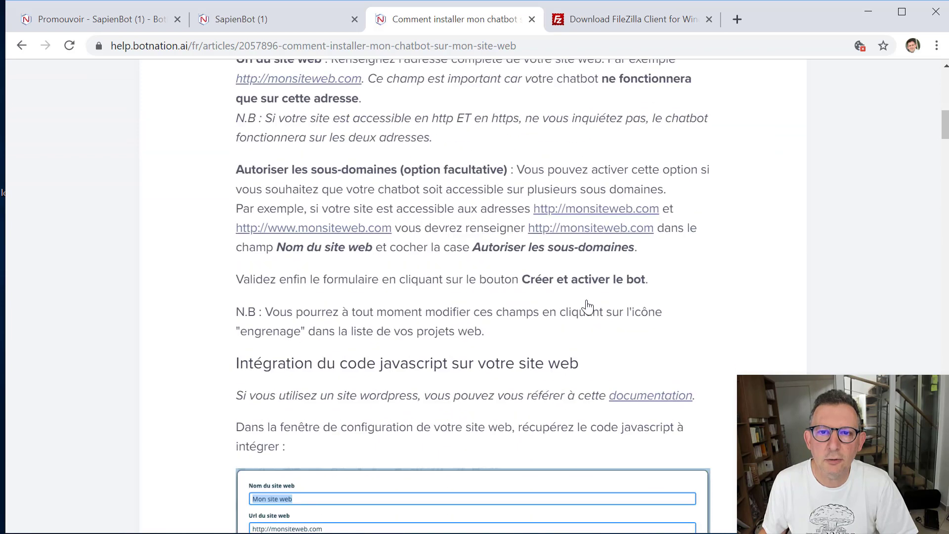
scroll(589, 304, up, 5)
scroll(588, 307, up, 5)
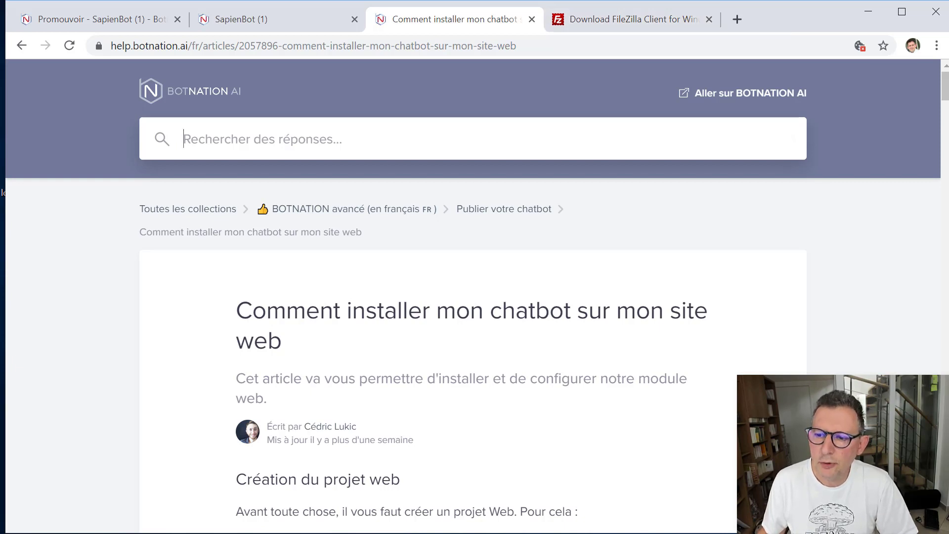
Step: Switch to Sublime Text, complete the closing </HTML> tag in indoex.html and move the editor window out of view
drag(890, 533, 586, 187)
drag(609, 220, 480, 90)
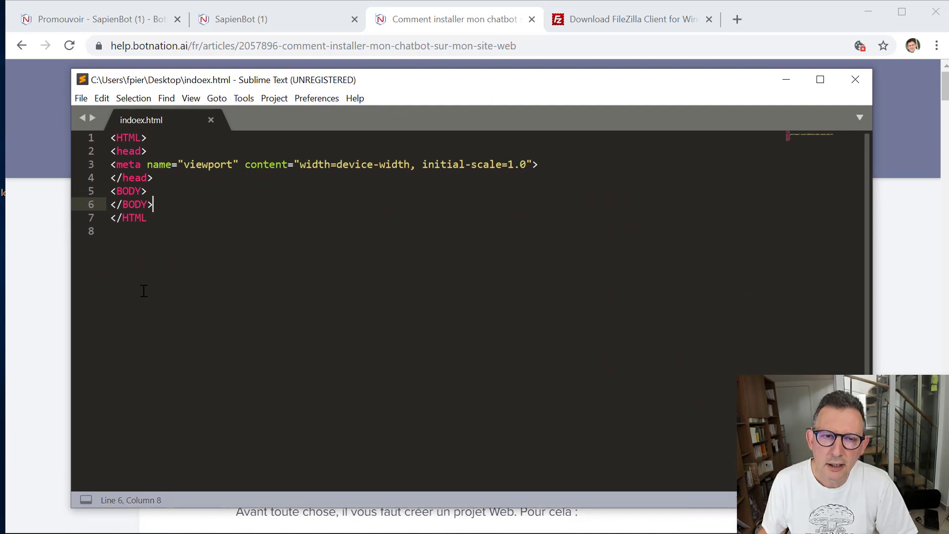
click(115, 234)
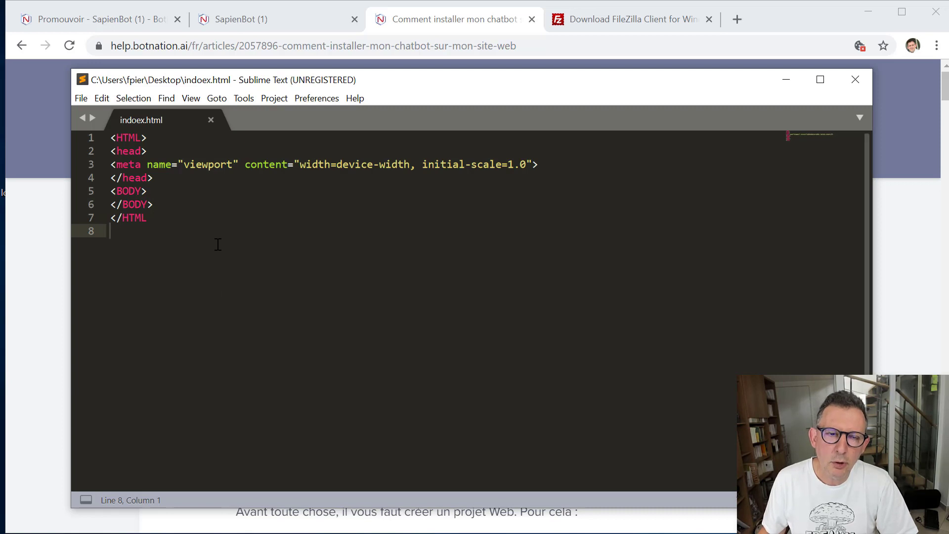
drag(149, 218, 125, 191)
click(148, 214)
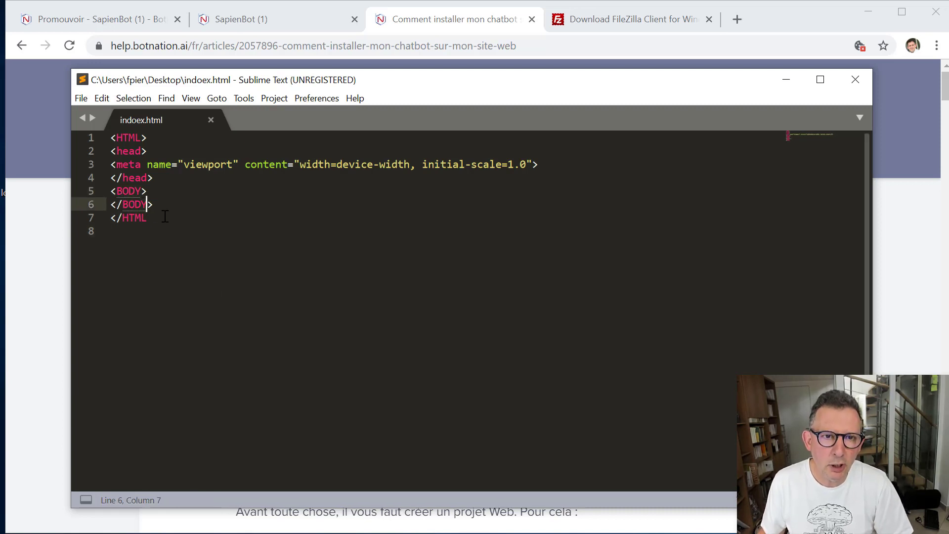
text(>)
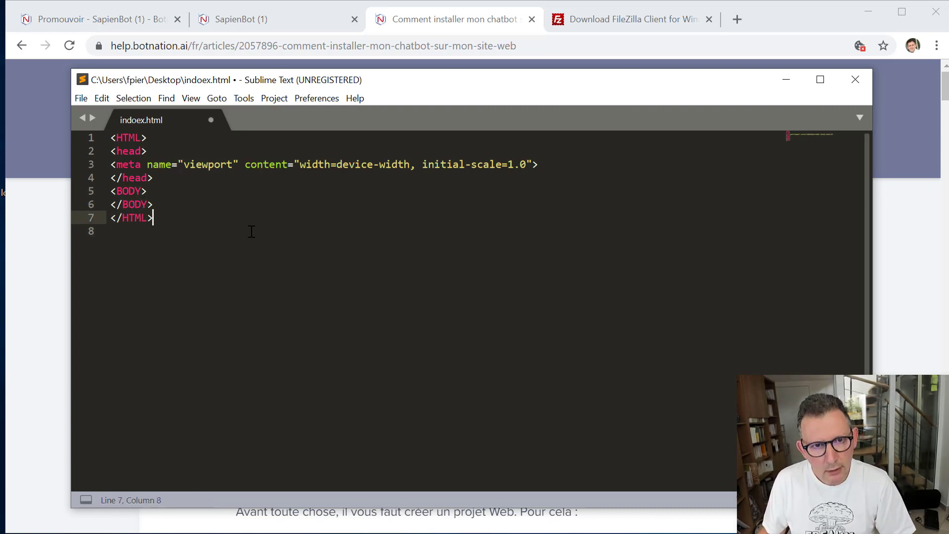
drag(429, 82, 552, 533)
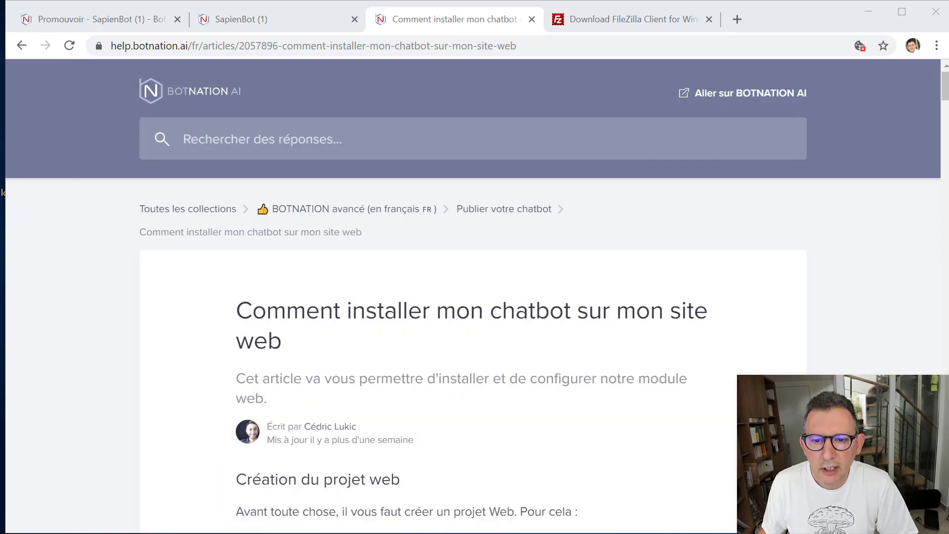
Step: Show the FileZilla Client download page in the browser and briefly check indoex.html in Sublime Text
click(582, 28)
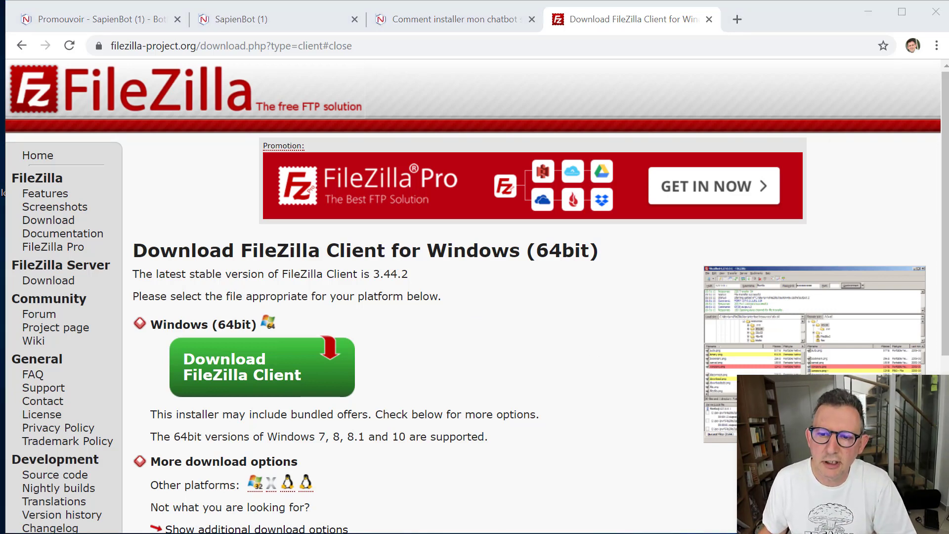
drag(660, 533, 507, 77)
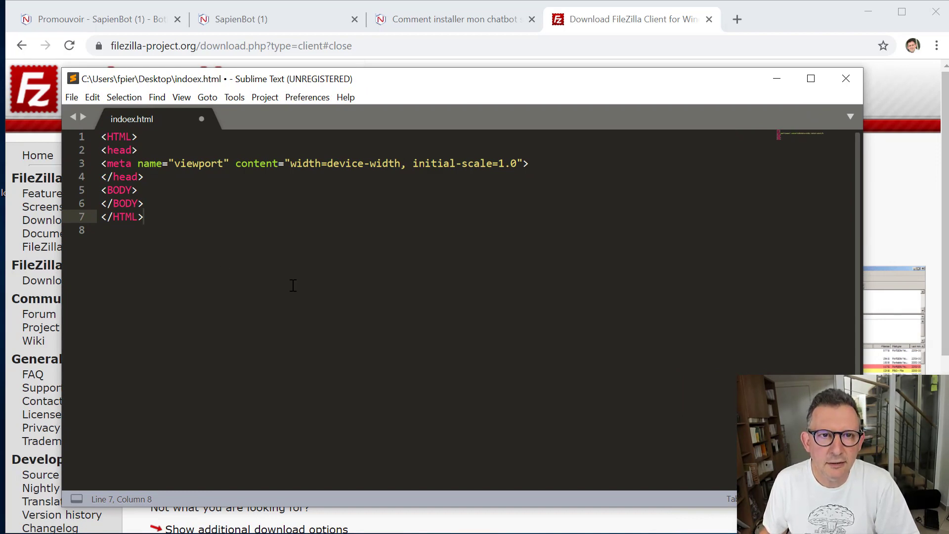
drag(484, 85, 609, 531)
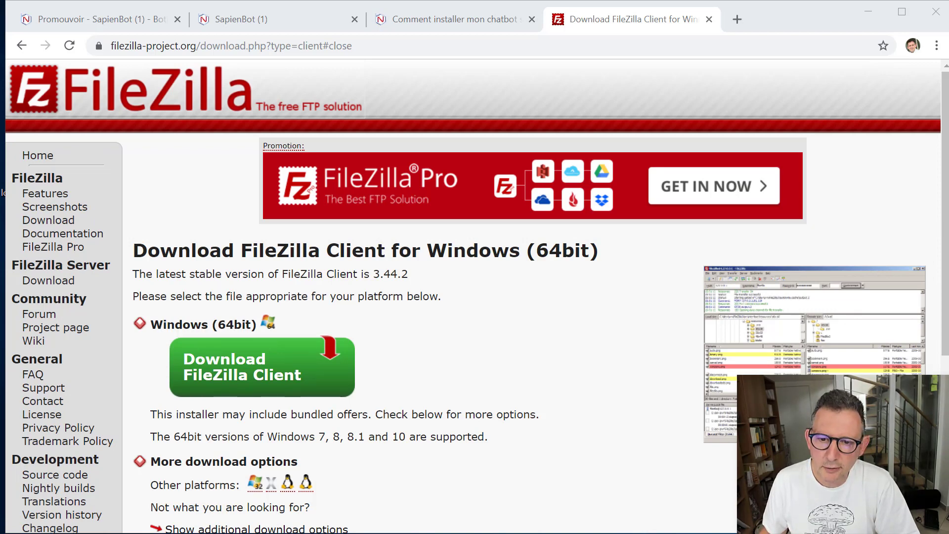
Step: Bring the Sublime Text window back into view and save the HTML page on the desktop as index.html
drag(509, 531, 438, 95)
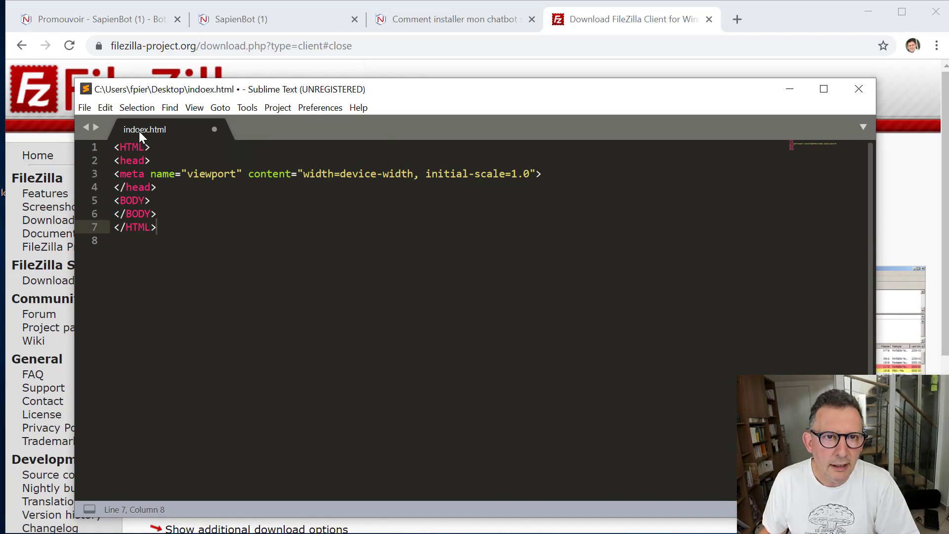
click(86, 108)
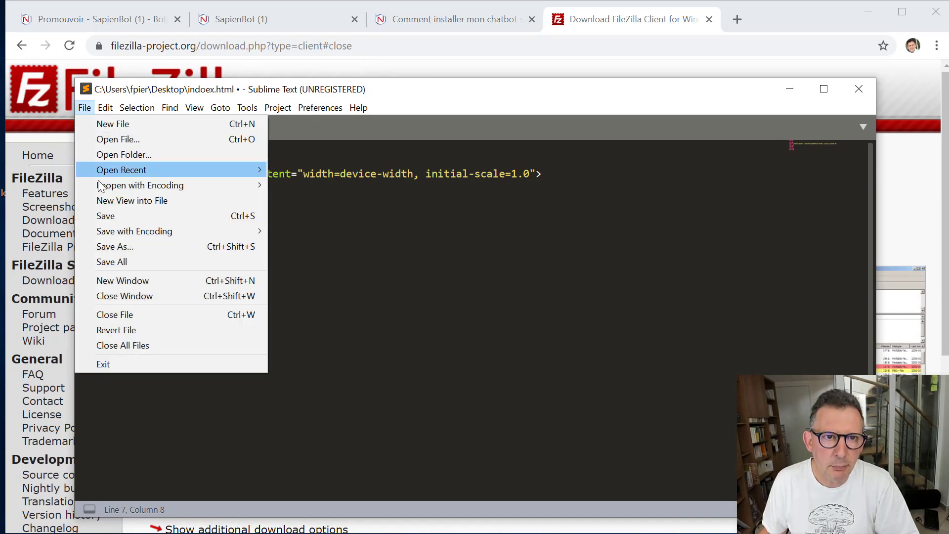
click(115, 246)
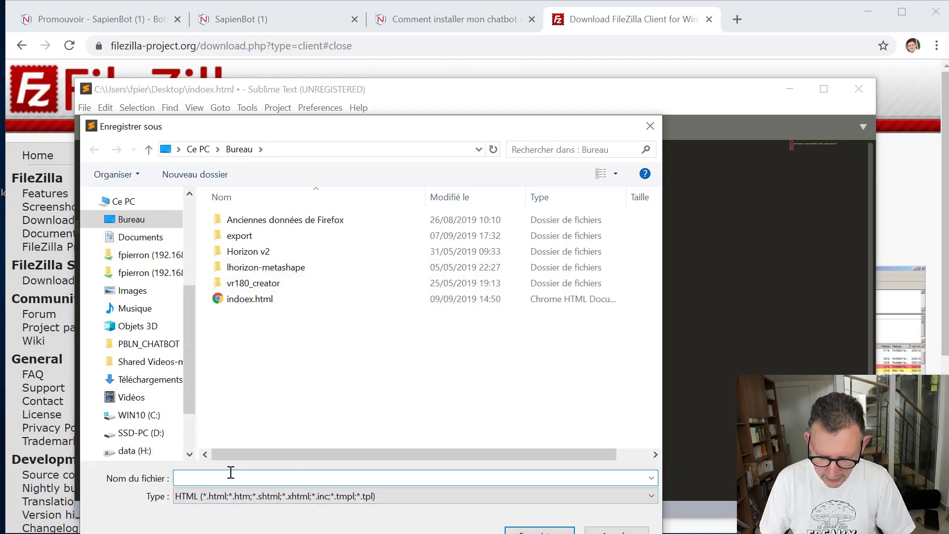
text(index.html)
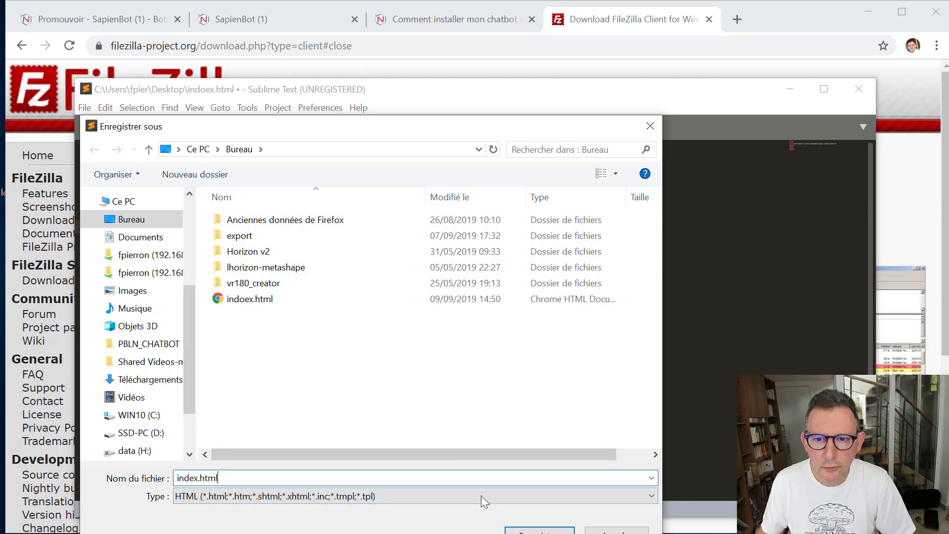
click(523, 530)
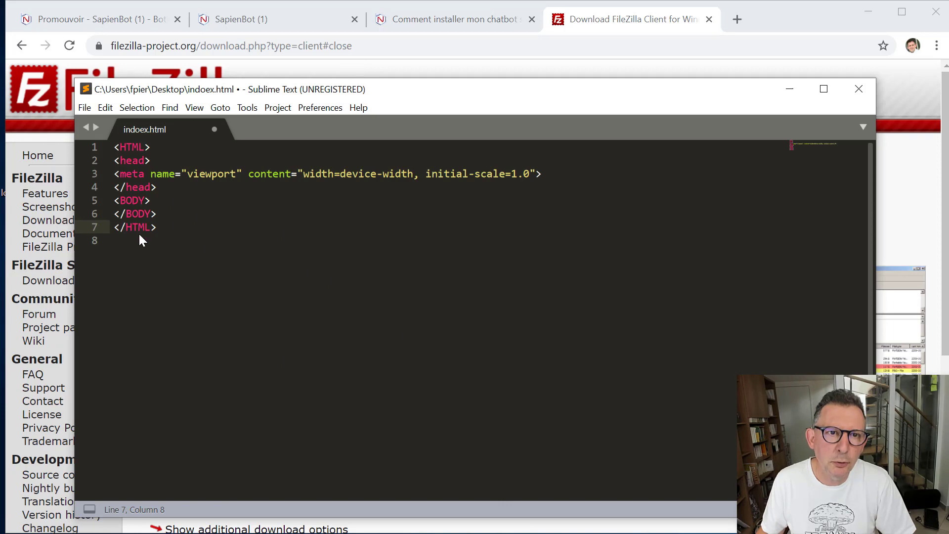
Step: Paste the copied chatbot script, including its app key, on a new line after the opening BODY tag of index.html and save the file
click(161, 199)
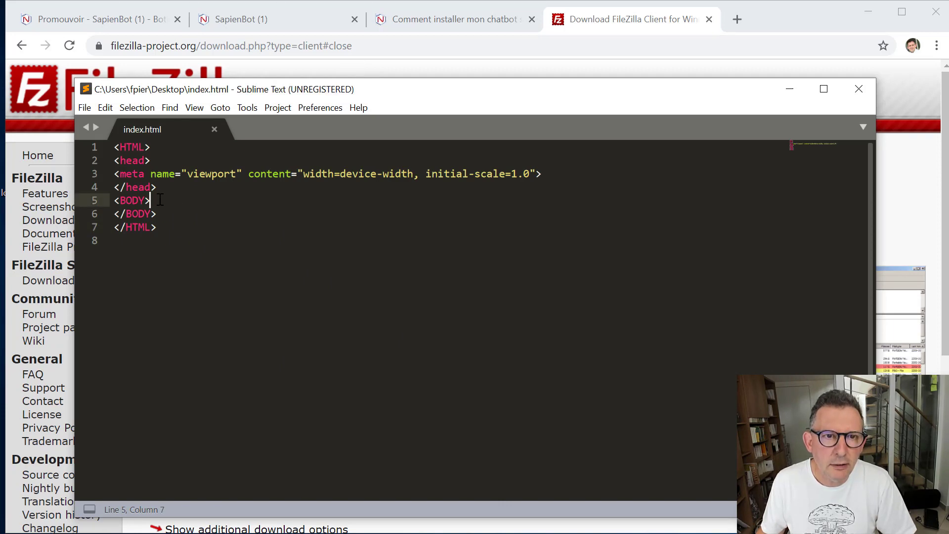
key(Return)
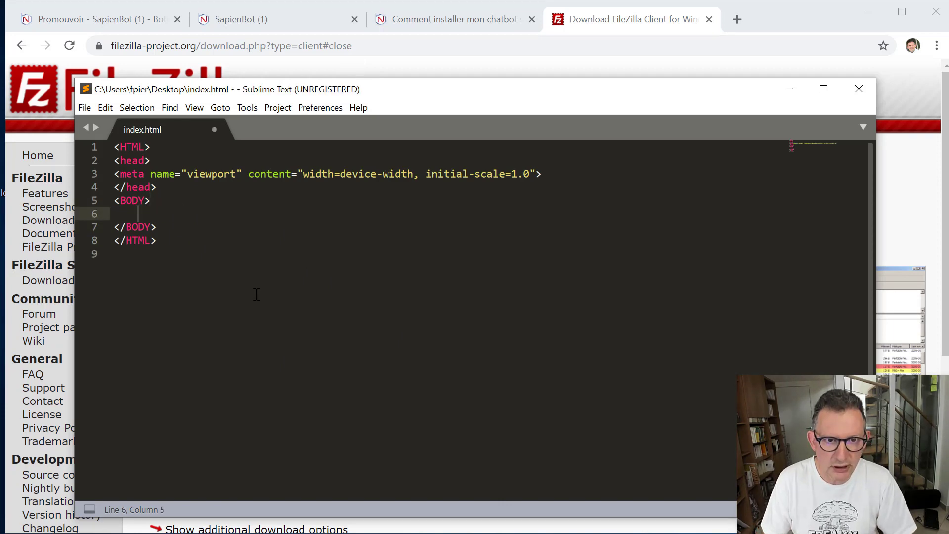
key(ctrl+v)
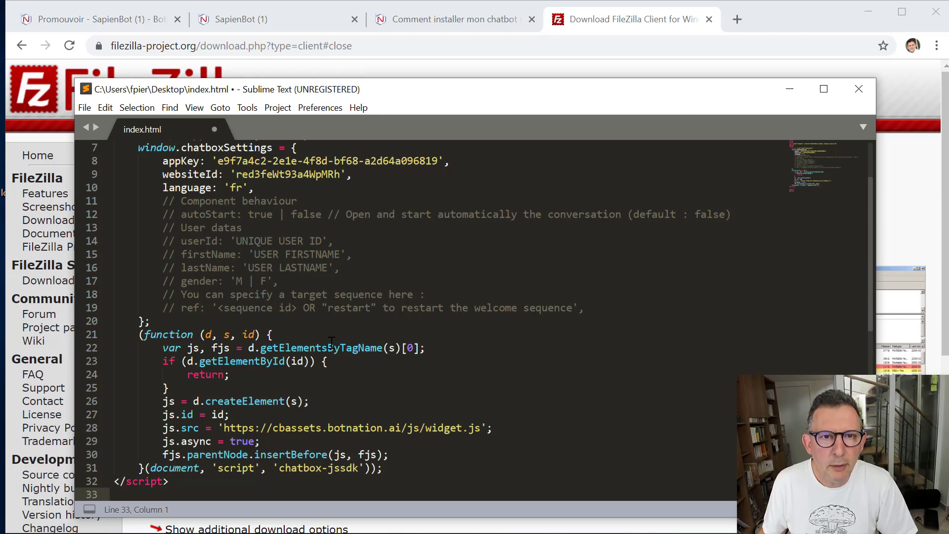
scroll(373, 410, up, 1)
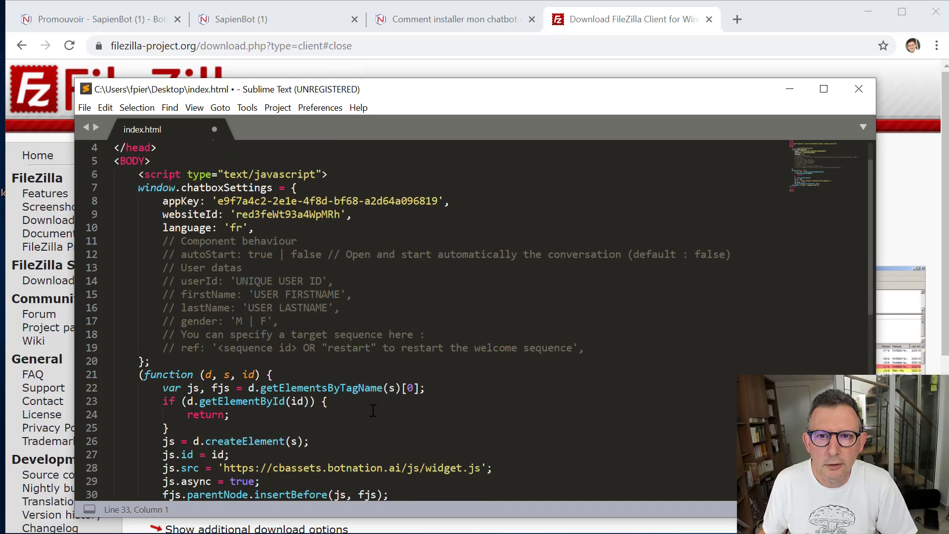
scroll(375, 407, up, 1)
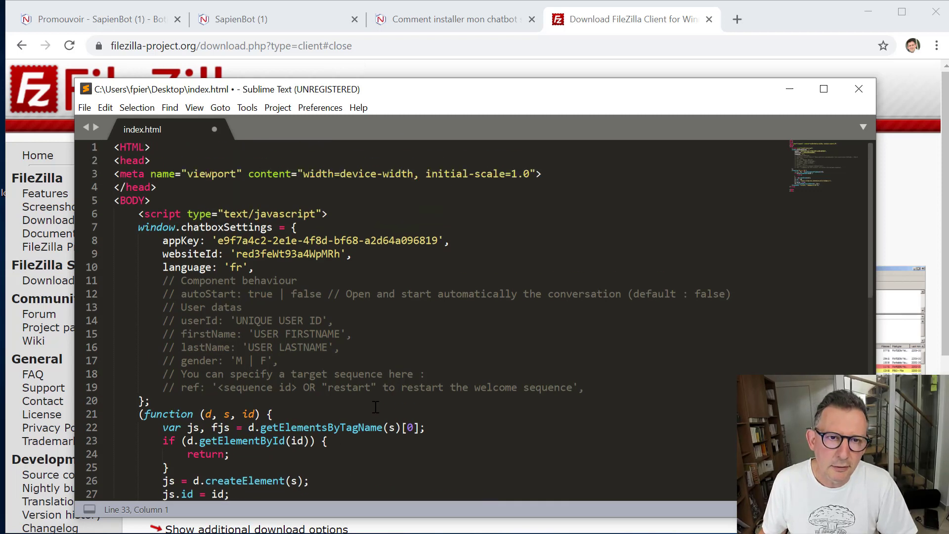
scroll(376, 405, down, 3)
key(ctrl+s)
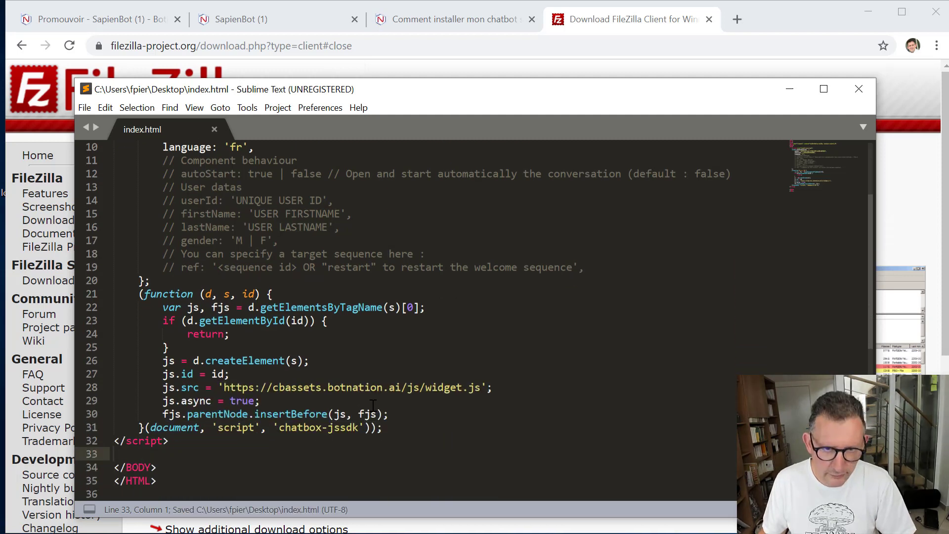
Step: Switch to FileZilla and connect to the saved site Diolag
key(super)
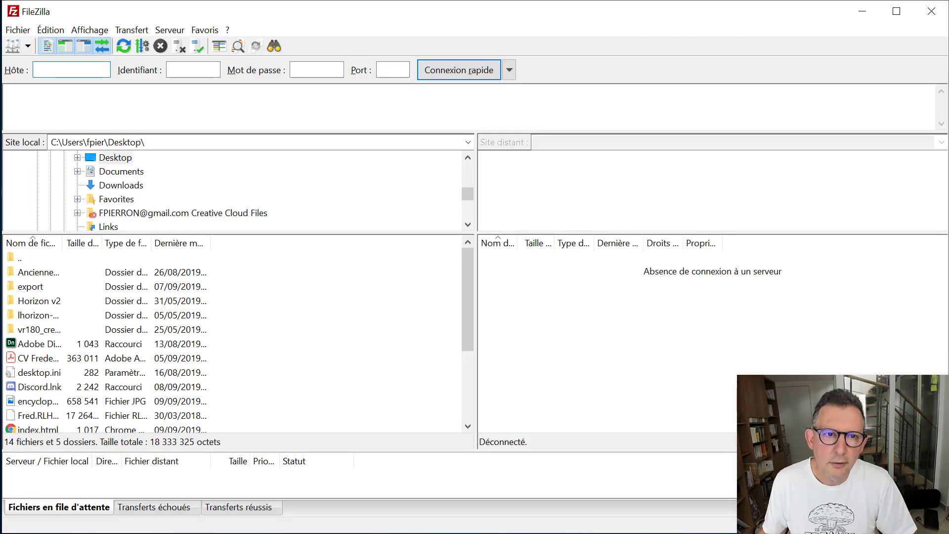
click(17, 30)
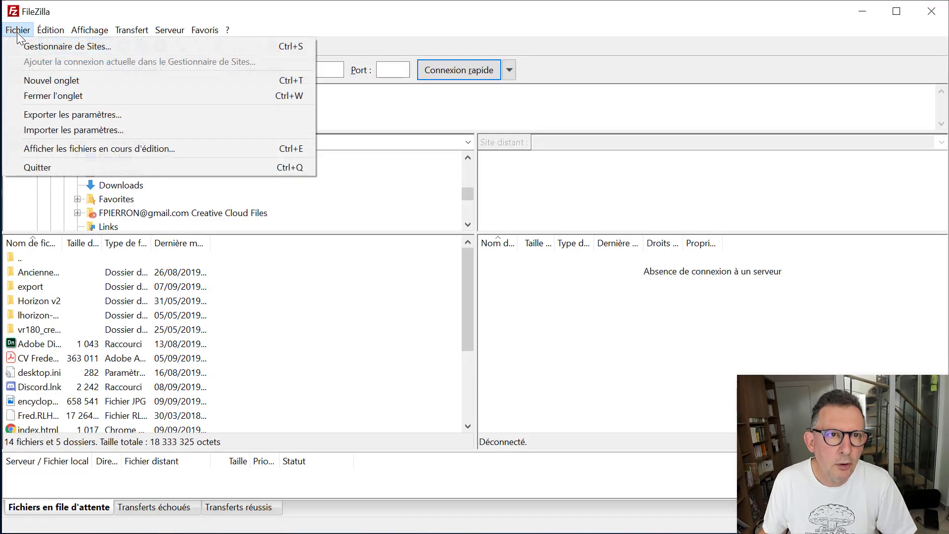
click(28, 52)
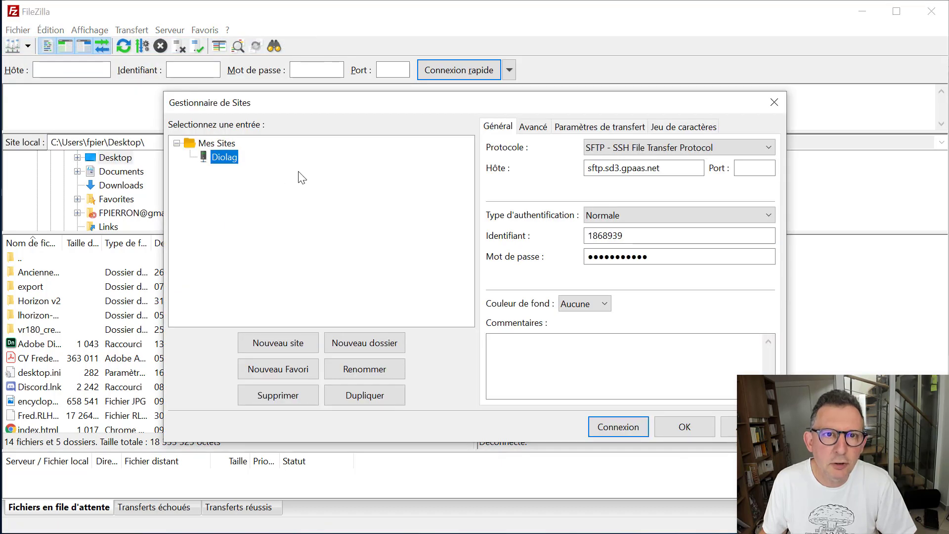
double_click(233, 162)
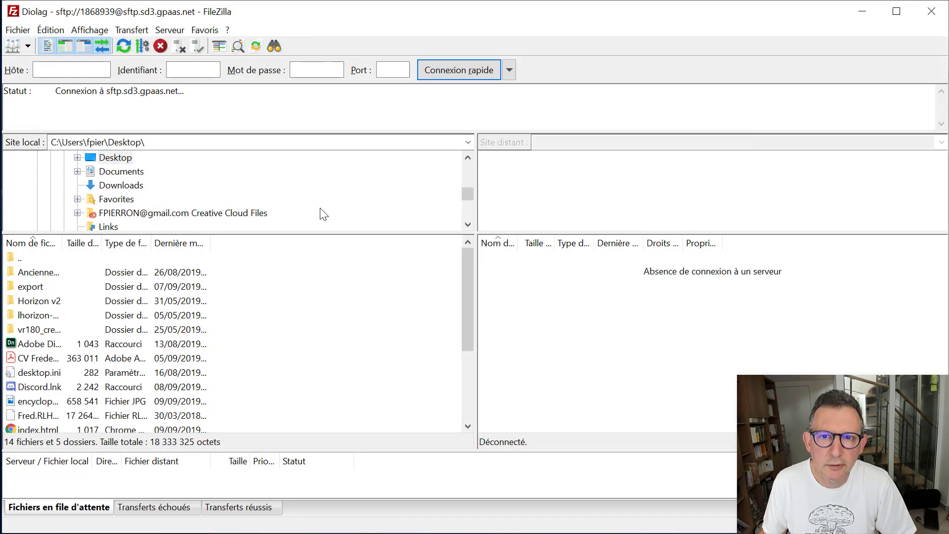
click(569, 346)
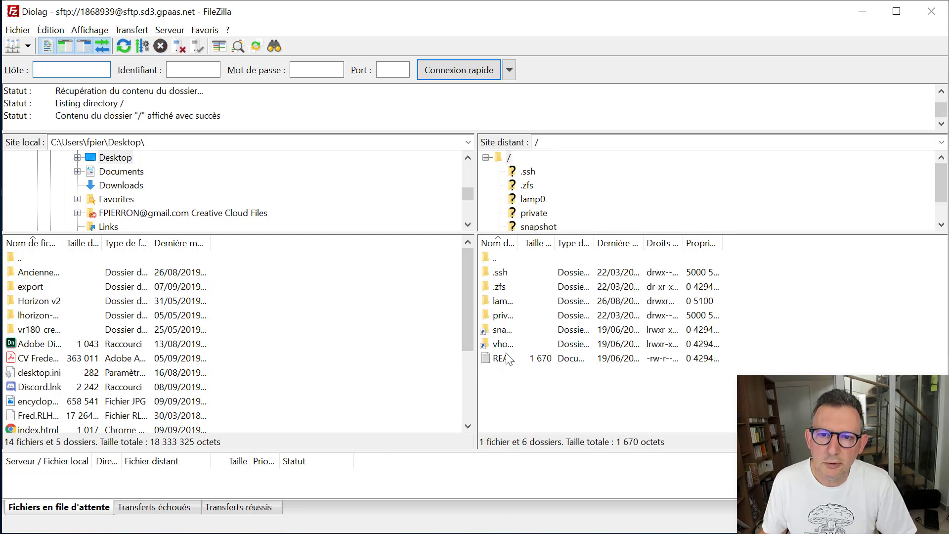
Step: Open the vhosts/brainie.diolag.ai/htdocs folder on the remote server, widening the file name column to read the folder names
click(509, 346)
double_click(509, 346)
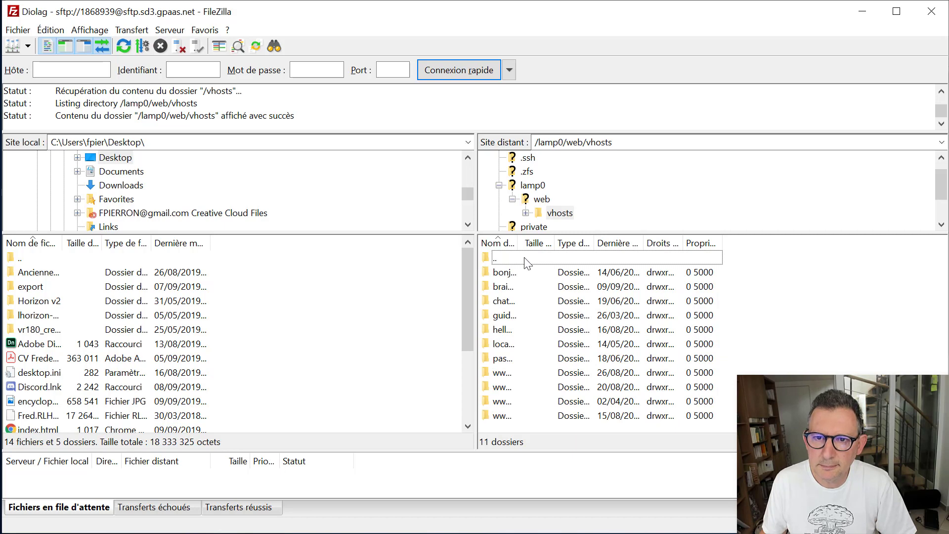
drag(518, 246, 632, 247)
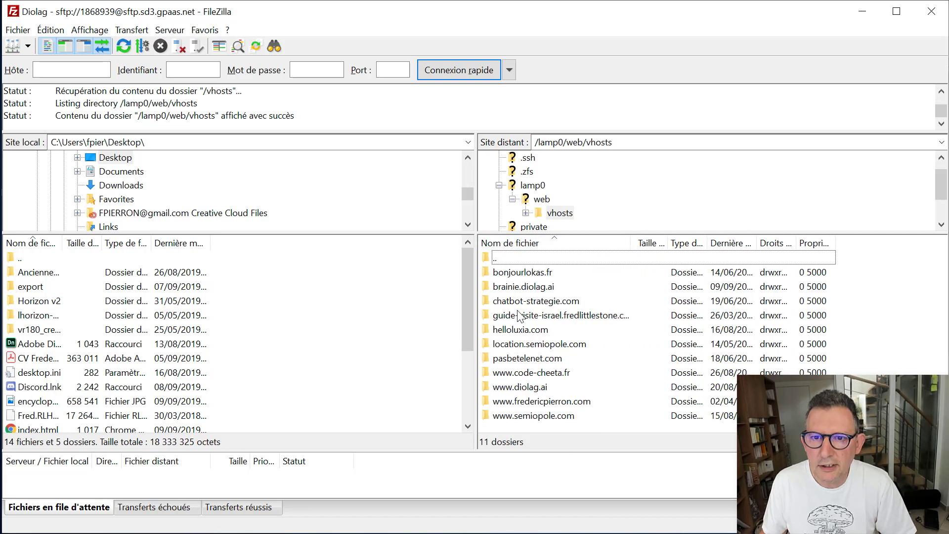
click(518, 287)
double_click(517, 287)
double_click(516, 273)
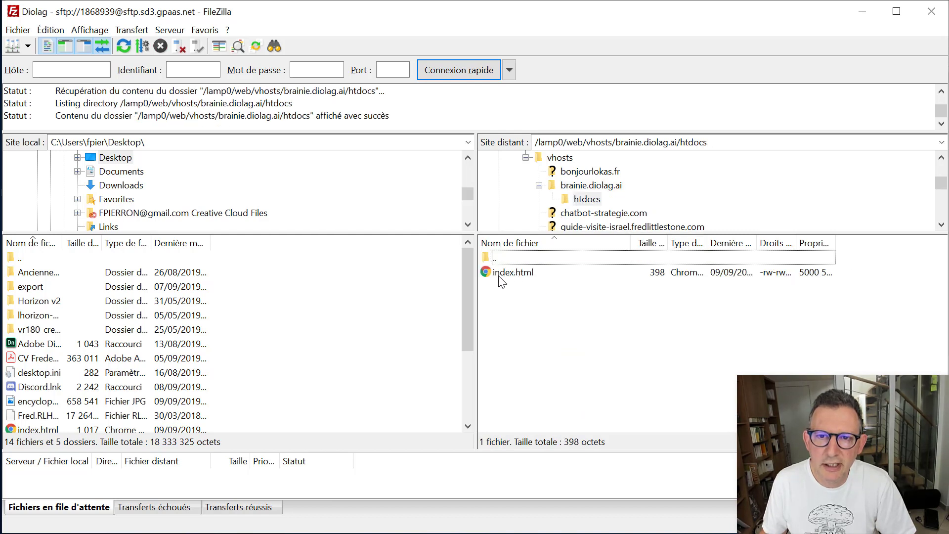
click(500, 273)
click(537, 273)
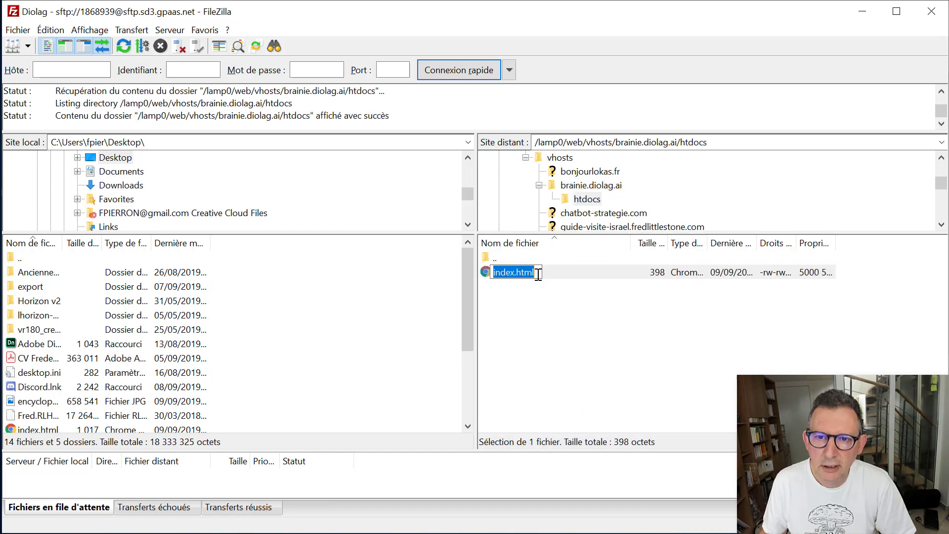
click(538, 319)
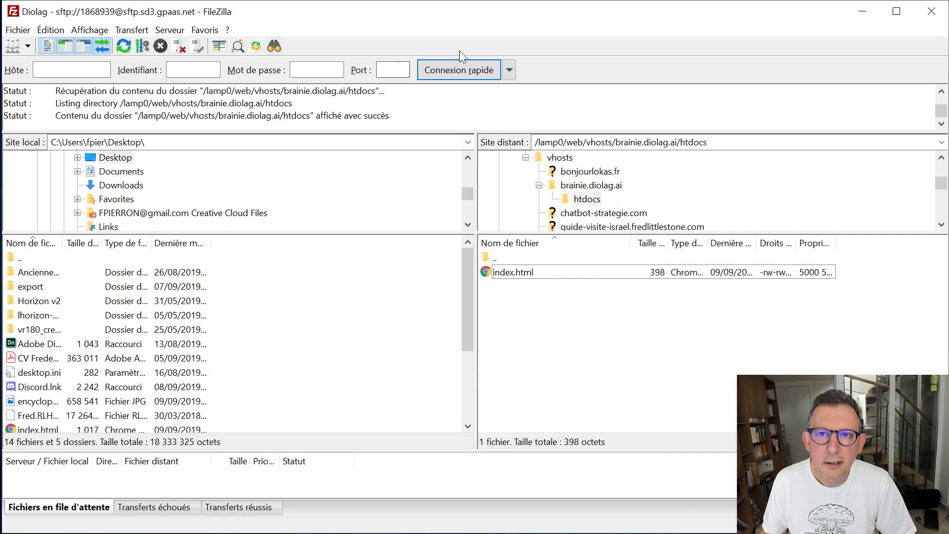
Step: Switch to the browser and load brainie.diolag.ai in a new tab to check the site's current page
key(alt+Tab)
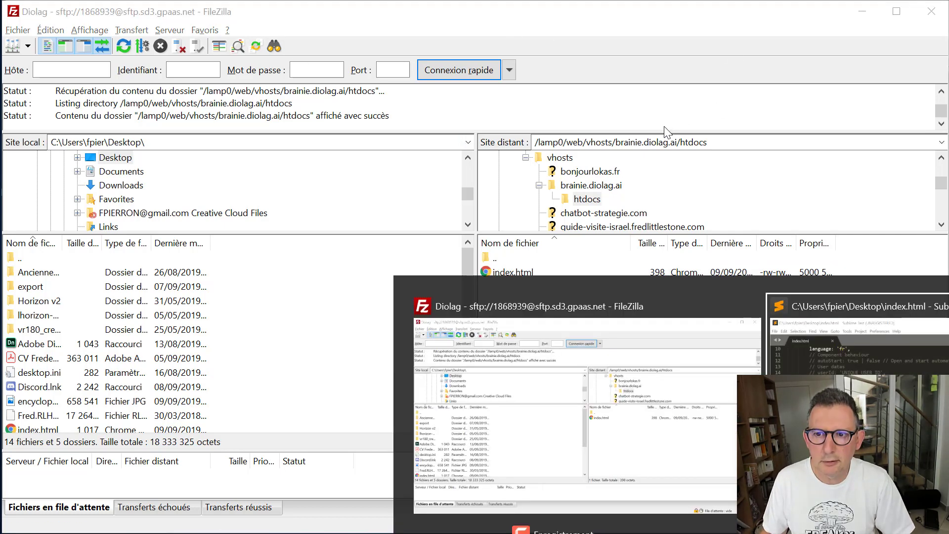
key(alt+Tab)
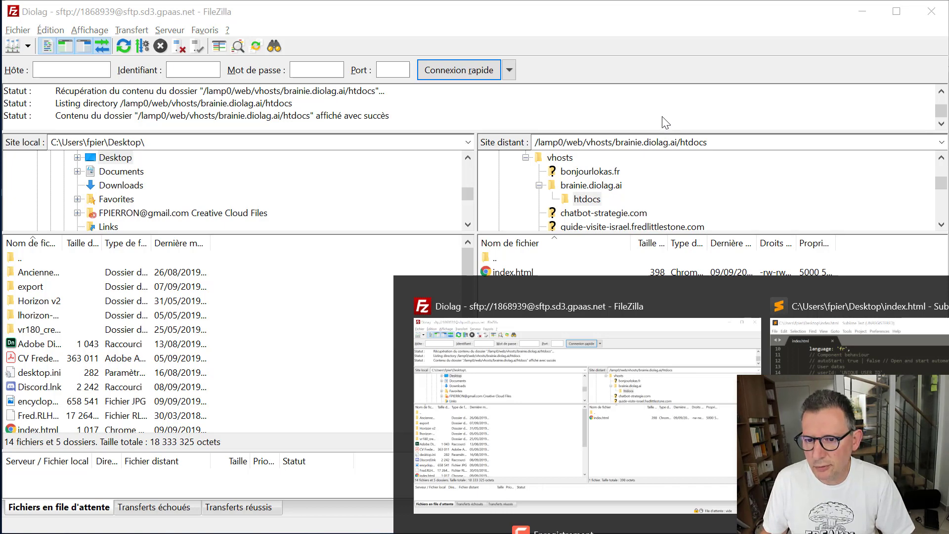
key(alt+Tab)
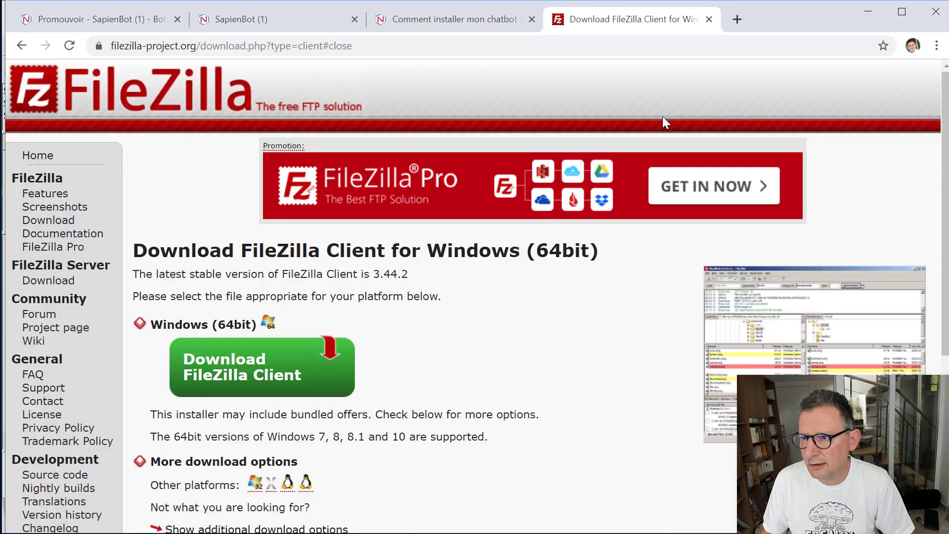
click(737, 19)
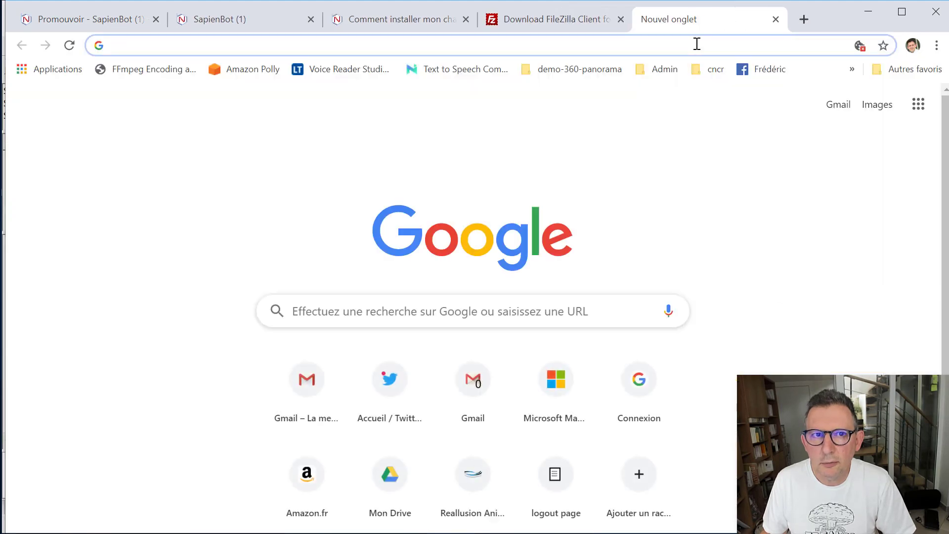
text(brai)
text(nie)
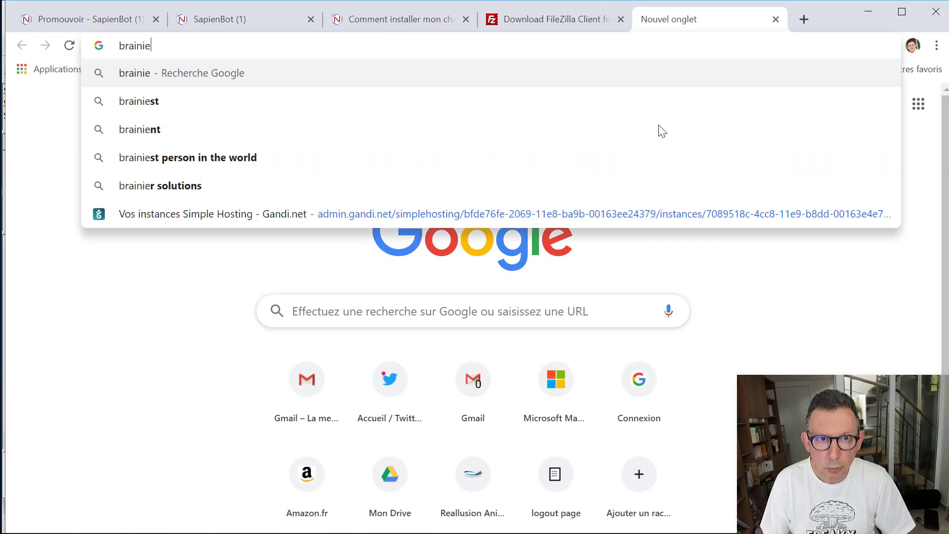
text(.diola)
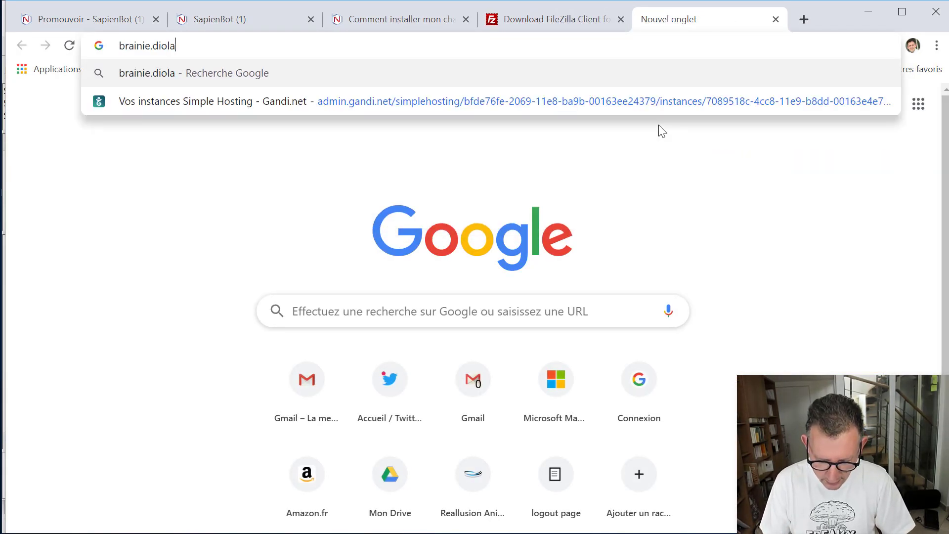
text(g.ai)
key(Return)
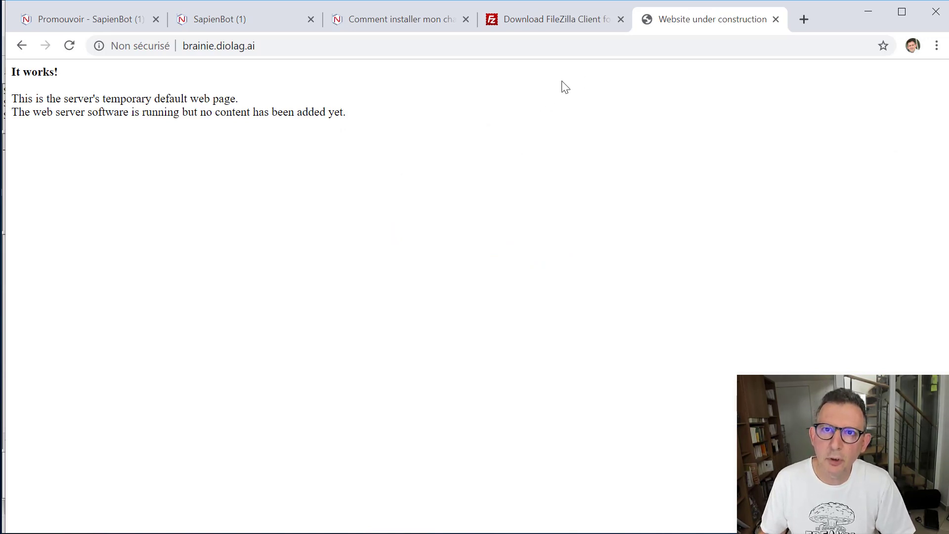
Step: Return to FileZilla and rename the index.html file in the remote htdocs folder as index2.html
click(556, 25)
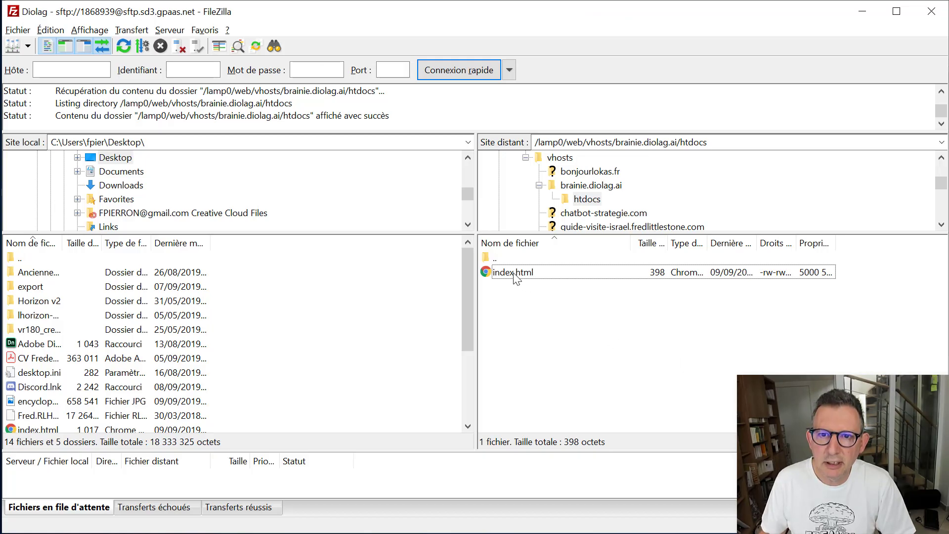
click(514, 273)
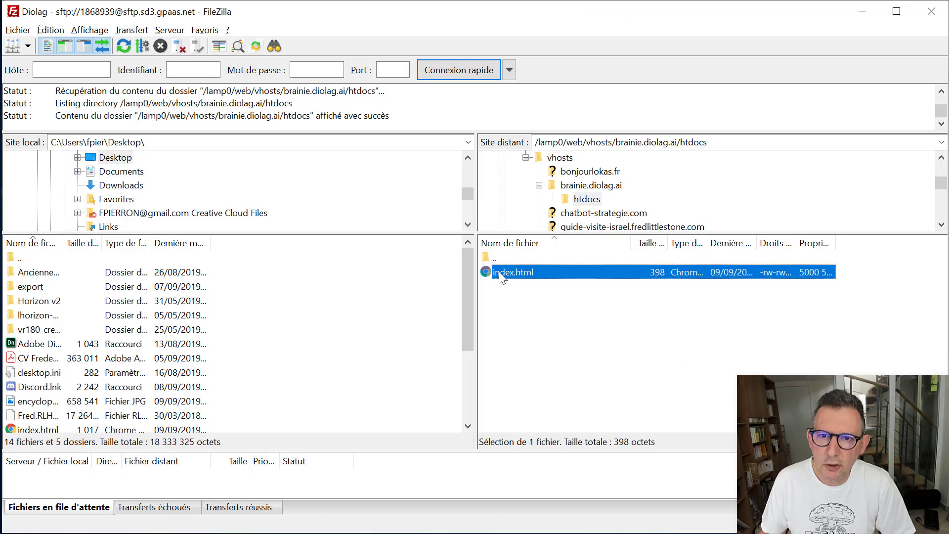
click(524, 277)
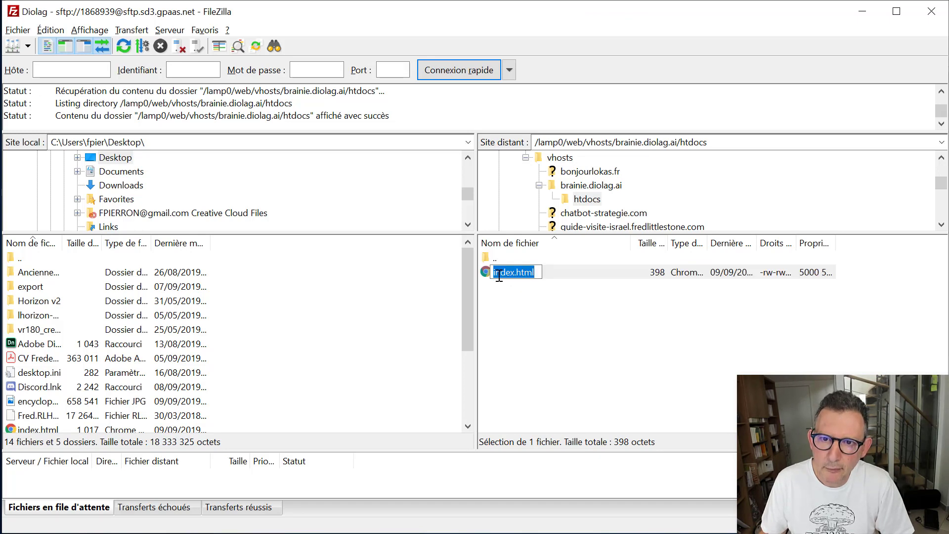
click(514, 273)
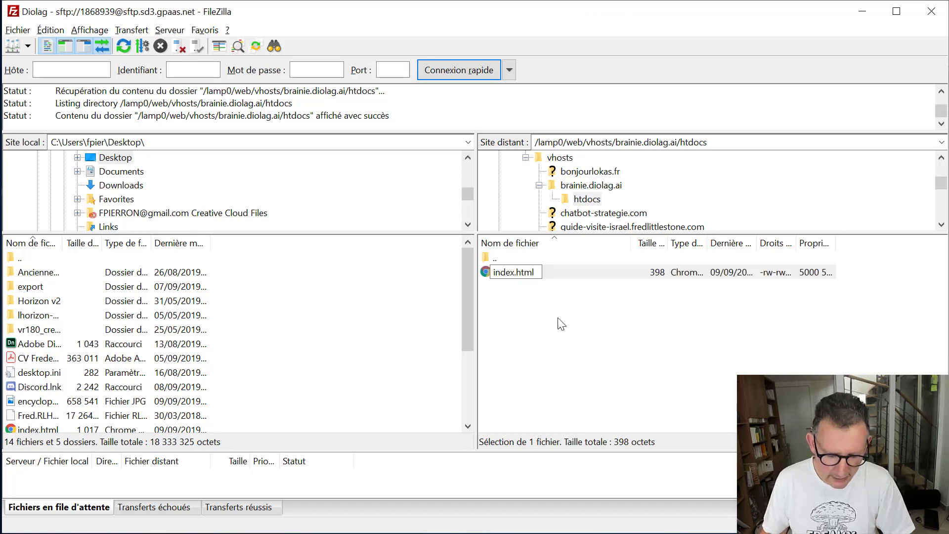
text(2)
key(Return)
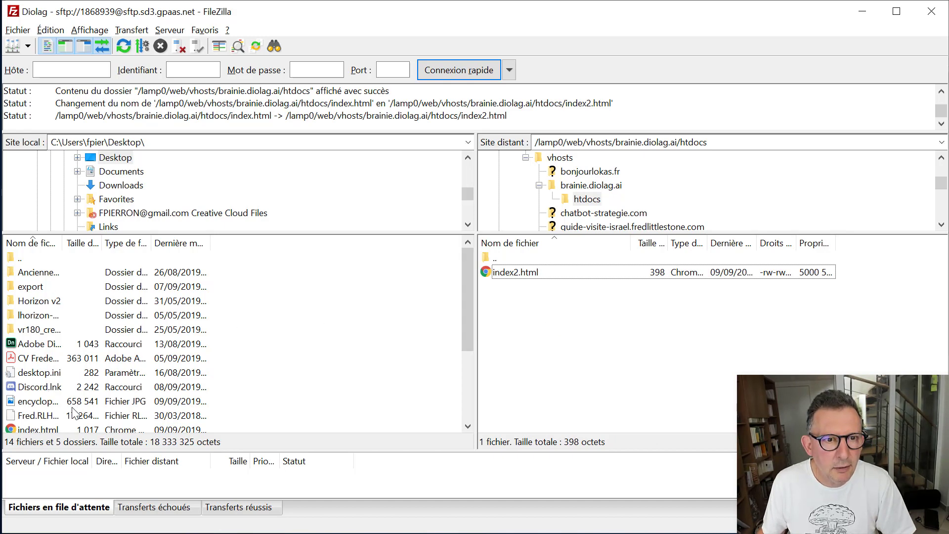
Step: Upload index.html from the local desktop to the remote htdocs folder and reload brainie.diolag.ai in the browser
scroll(74, 413, down, 1)
drag(47, 390, 648, 403)
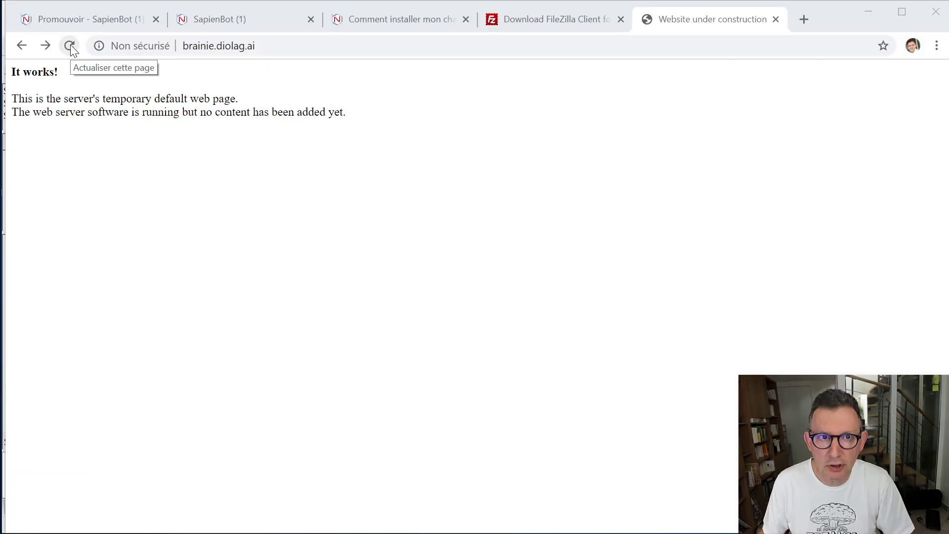
click(71, 45)
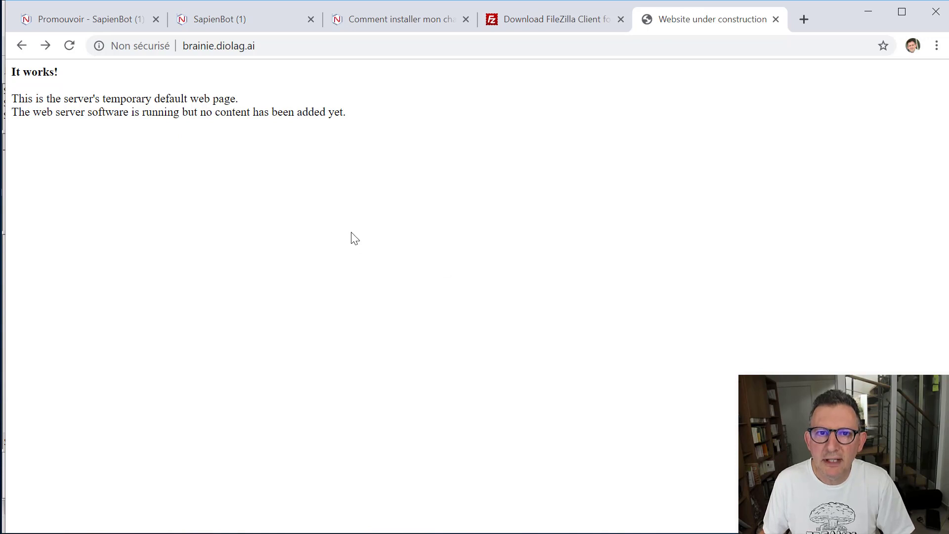
Step: Load brainie.diolag.ai with the query string ?r=1 appended to fetch a fresh copy of the page
click(265, 49)
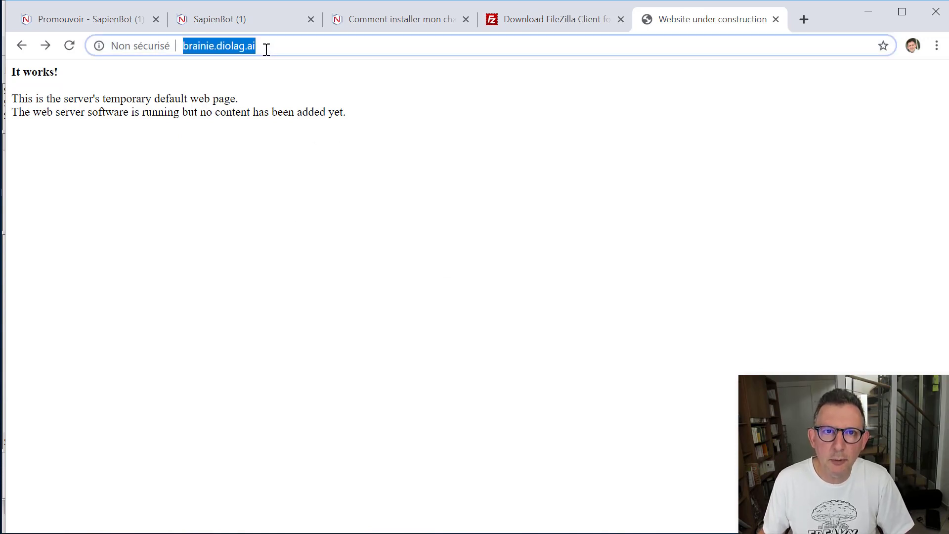
click(280, 49)
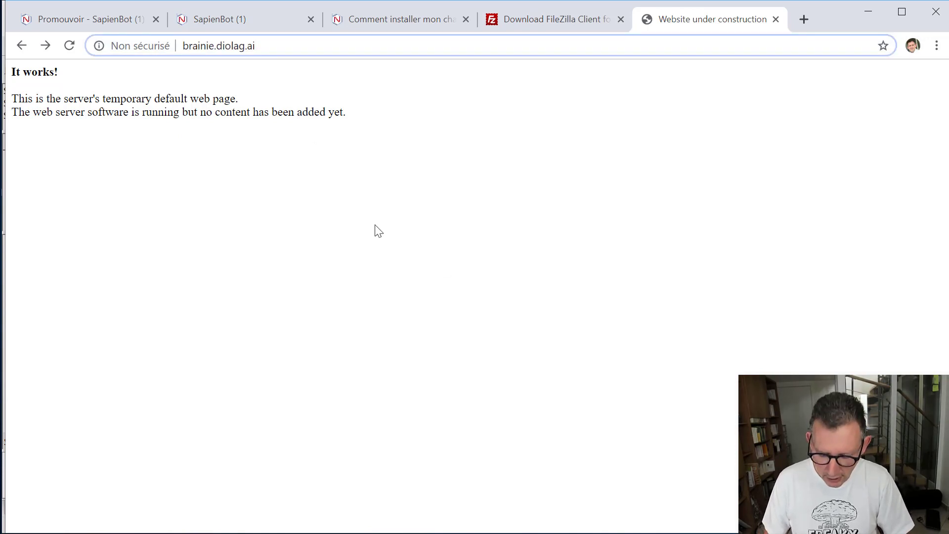
text(?)
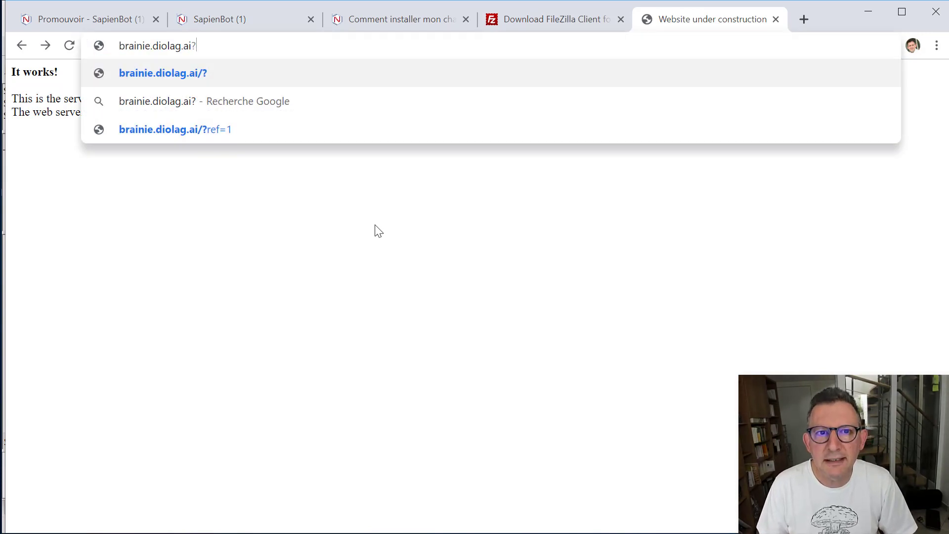
text(r)
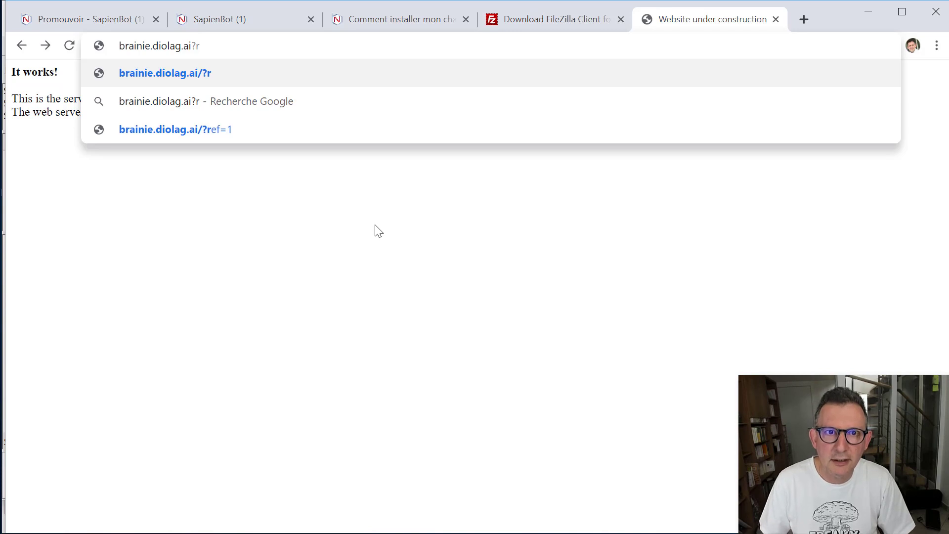
text(=1)
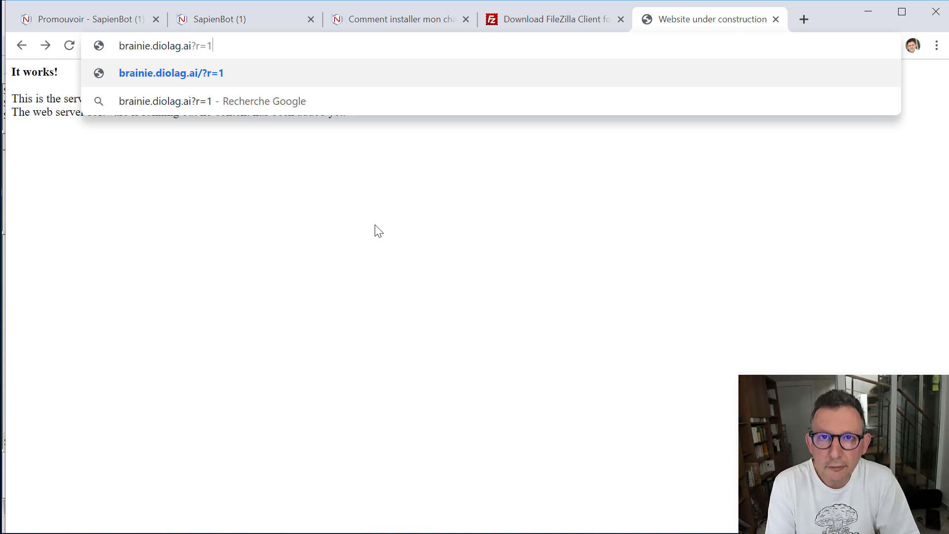
key(Return)
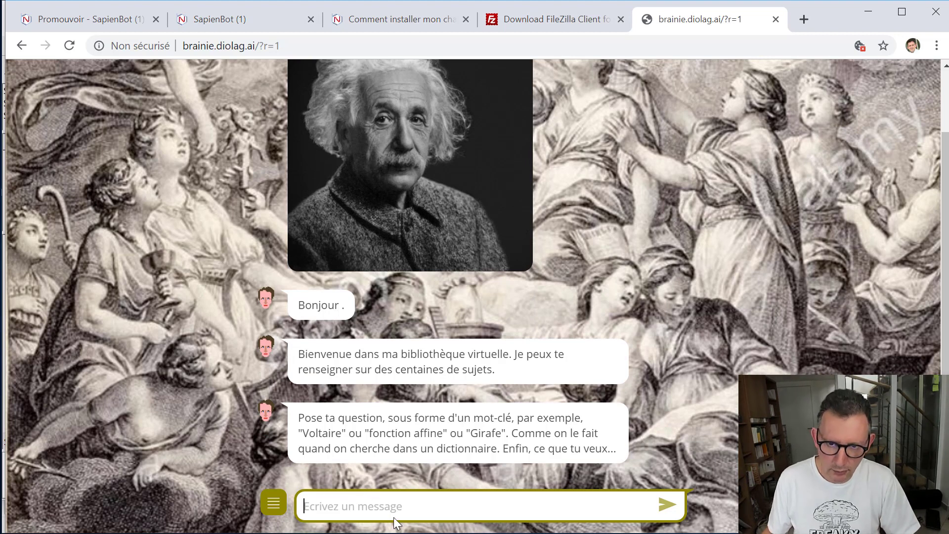
Step: Test the embedded chatbot by sending it the message "voltaire"
text(voltaire)
key(Return)
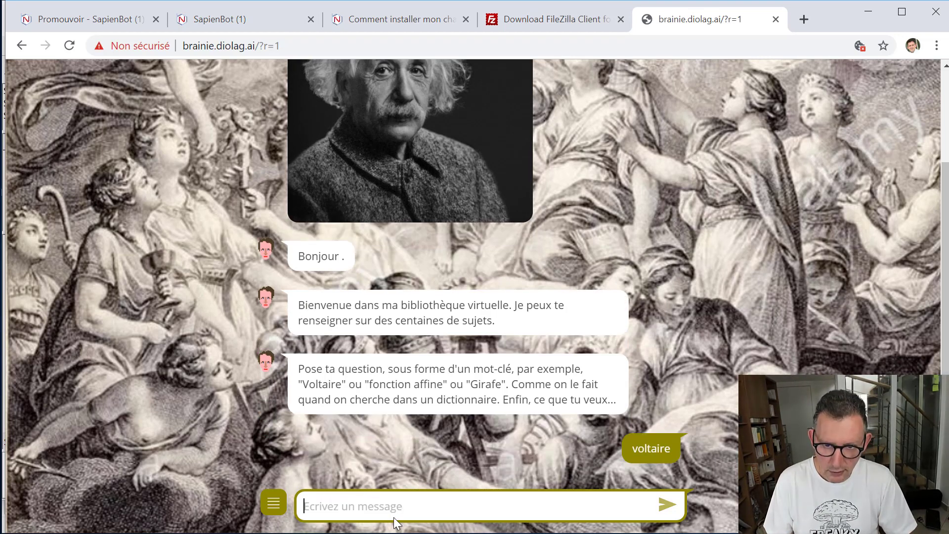